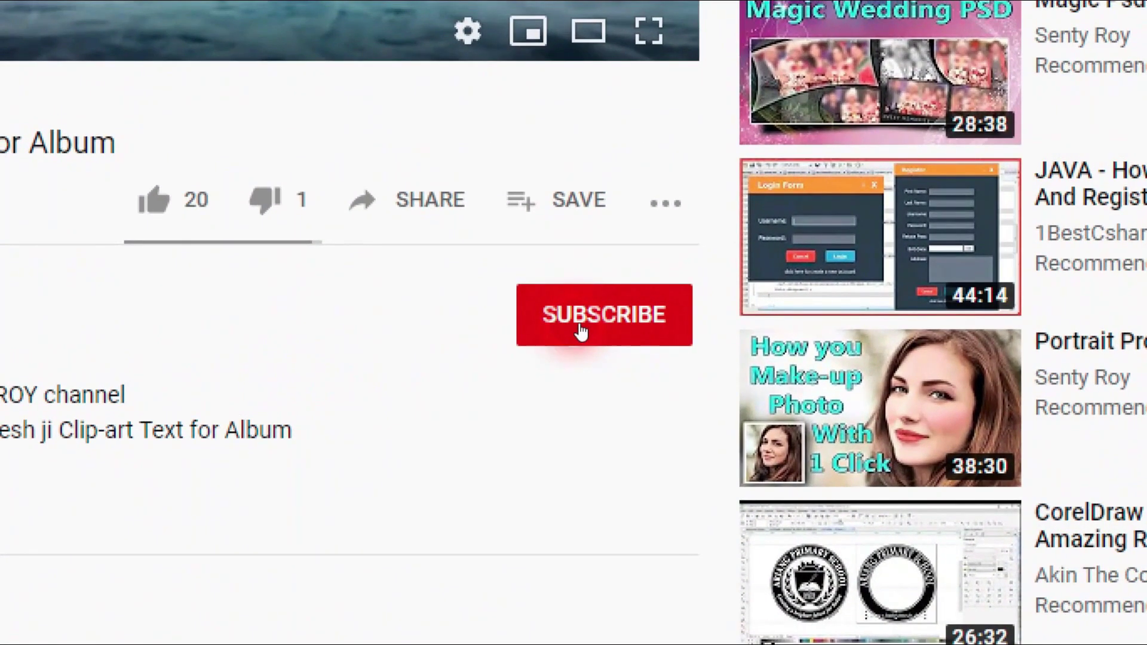
Step: Subscribe to the channel of the open video and set its notifications to All
{"action": "left_click", "coordinate": [581, 330]}
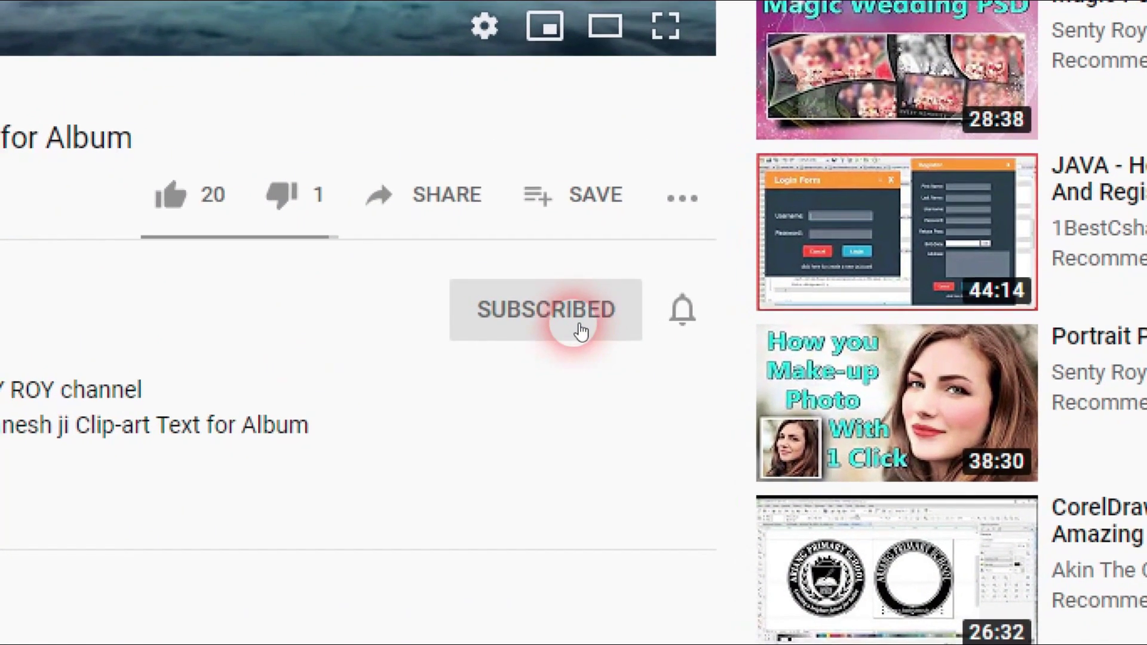
{"action": "left_click", "coordinate": [574, 324]}
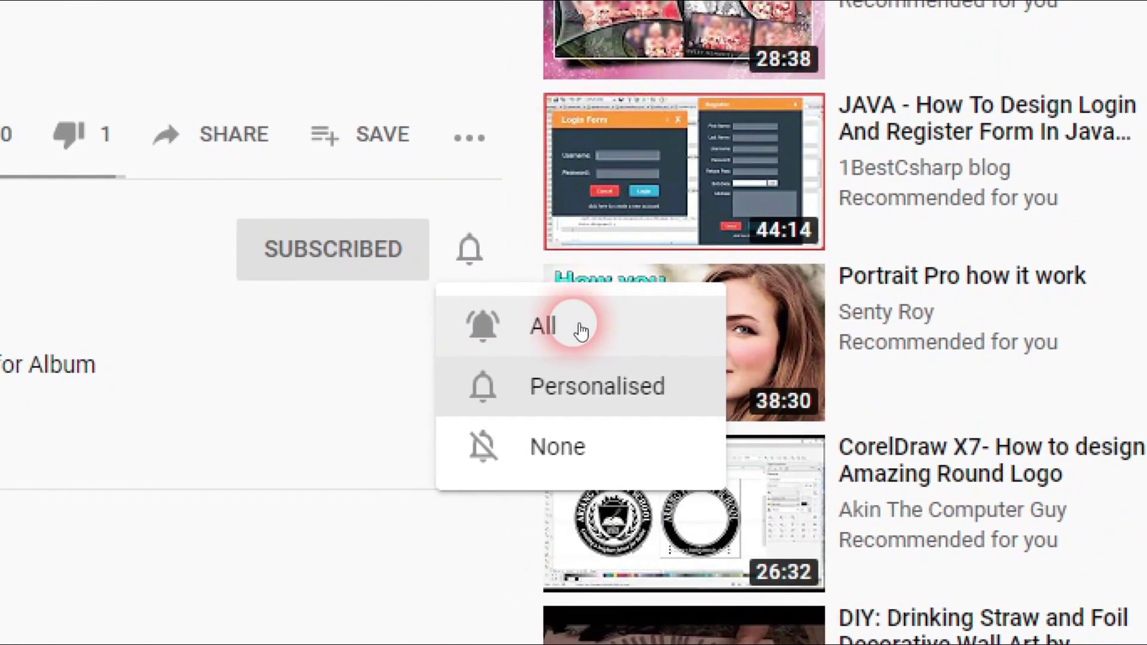
{"action": "left_click", "coordinate": [581, 330]}
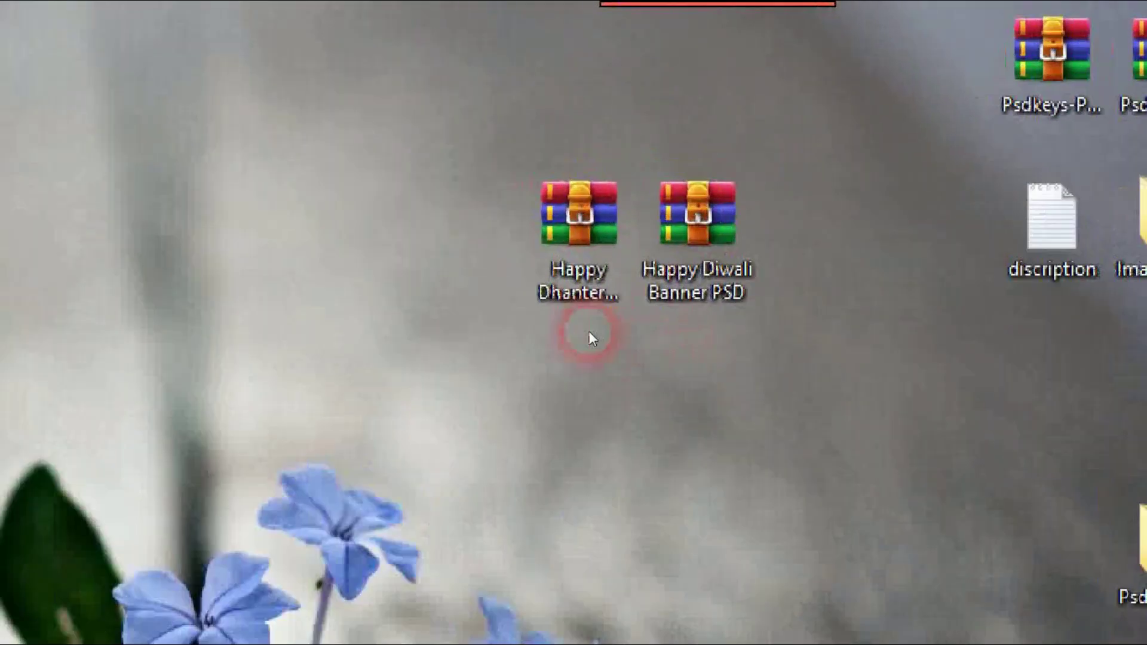
{"action": "left_click", "coordinate": [593, 157]}
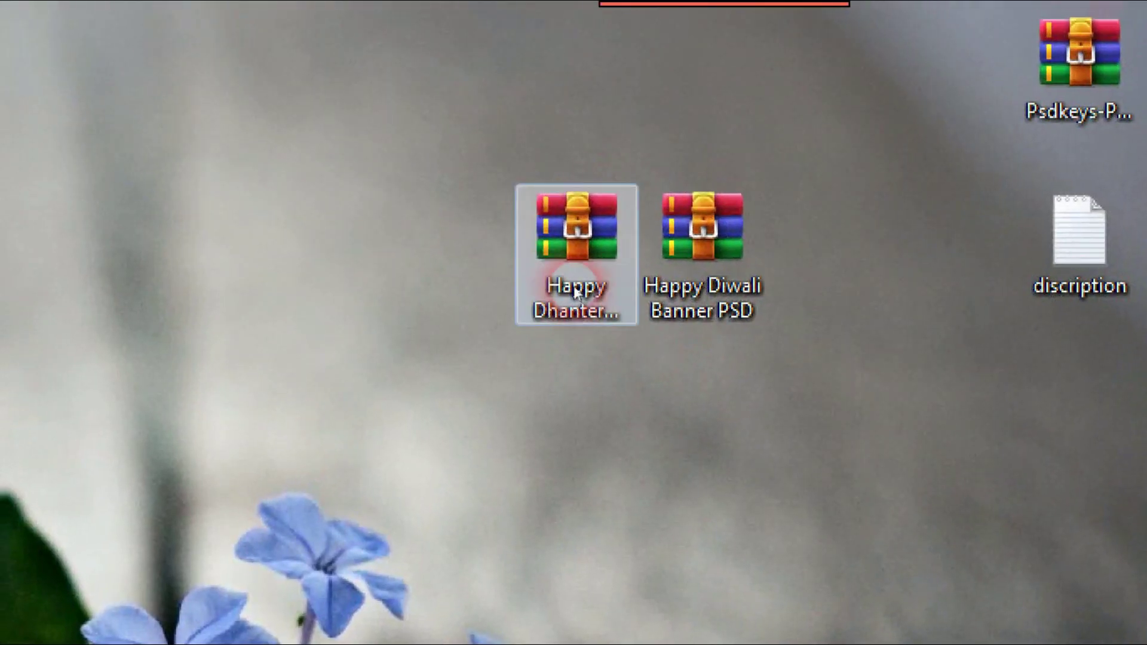
{"action": "key", "text": "ctrl+c"}
{"action": "key", "text": "ctrl+v"}
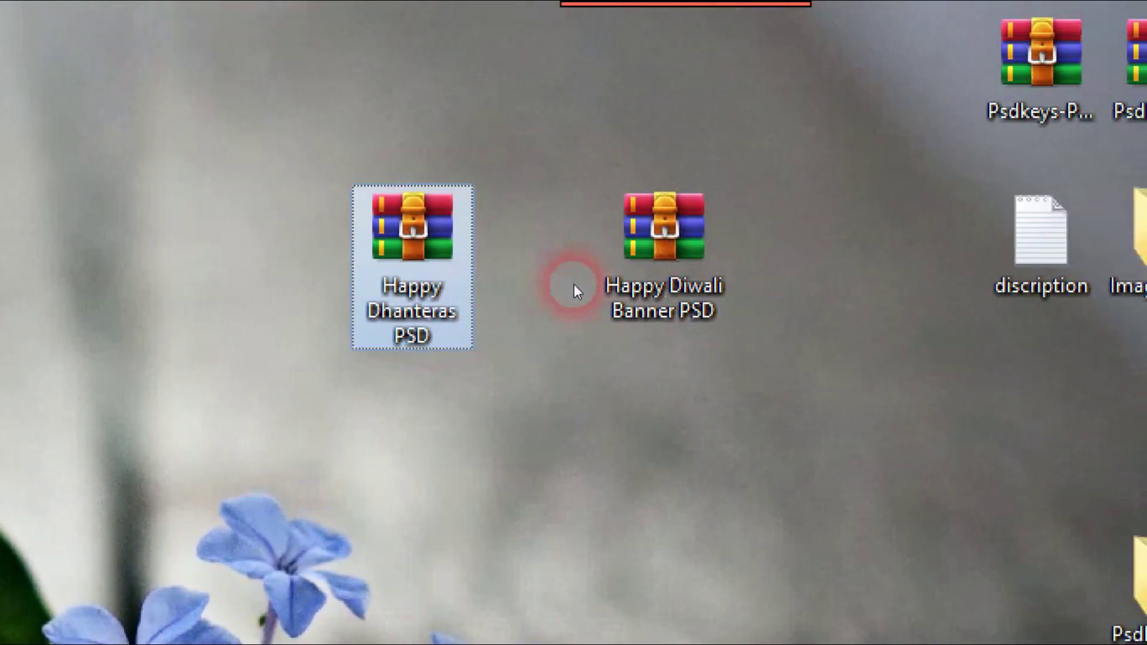
{"action": "left_click_drag", "start_coordinate": [774, 299], "coordinate": [693, 299]}
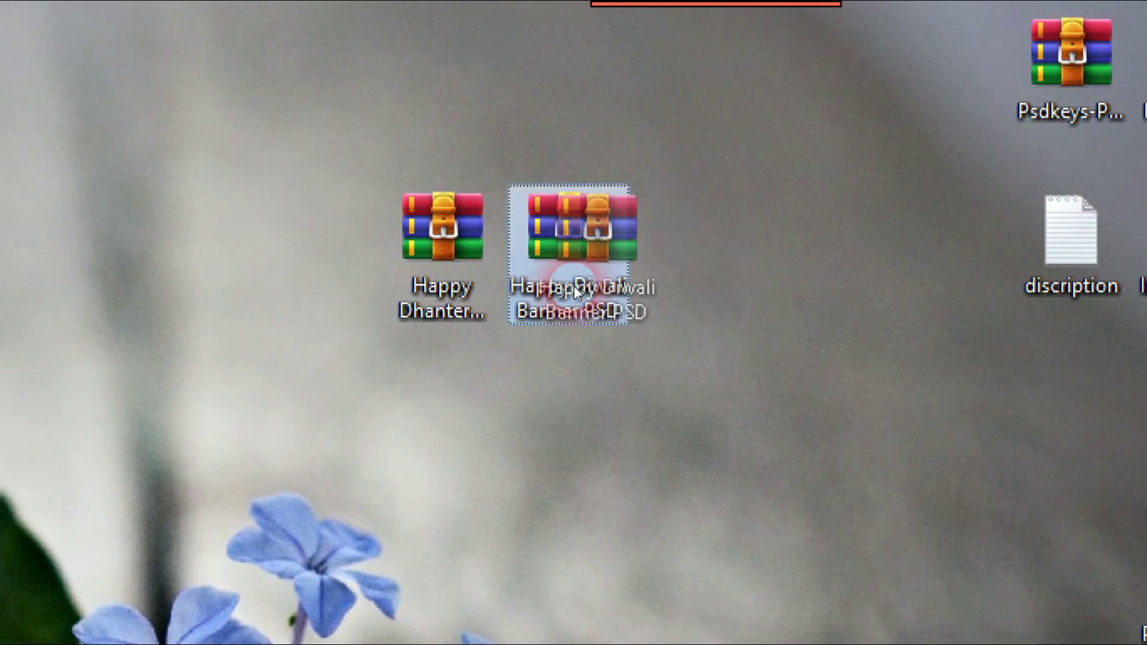
{"action": "left_click", "coordinate": [573, 317]}
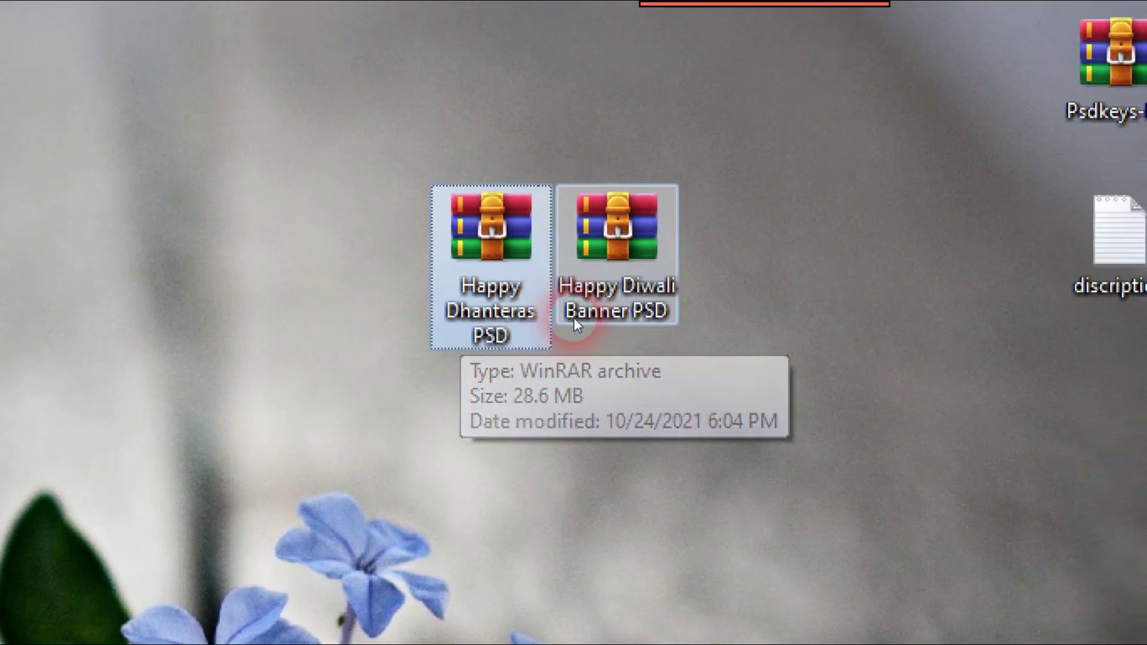
{"action": "left_click", "coordinate": [685, 299]}
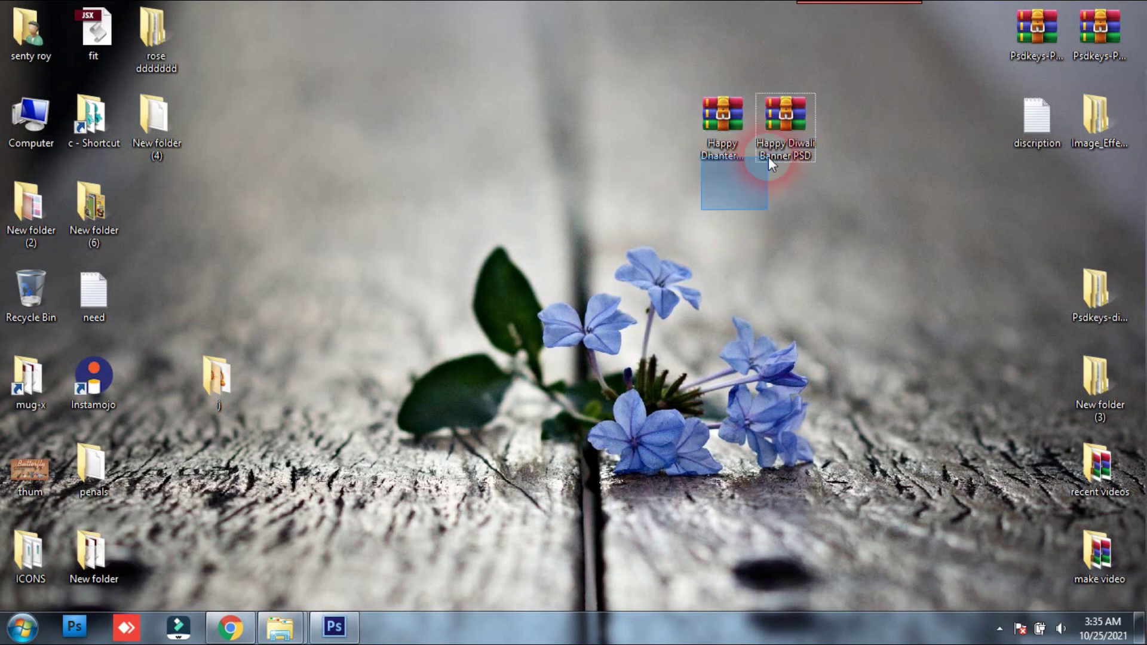
Step: Check the combined file size of the Happy Dhanteras PSD and Happy Diwali Banner PSD archives in their properties
{"action": "right_click", "coordinate": [733, 144]}
{"action": "left_click", "coordinate": [781, 497]}
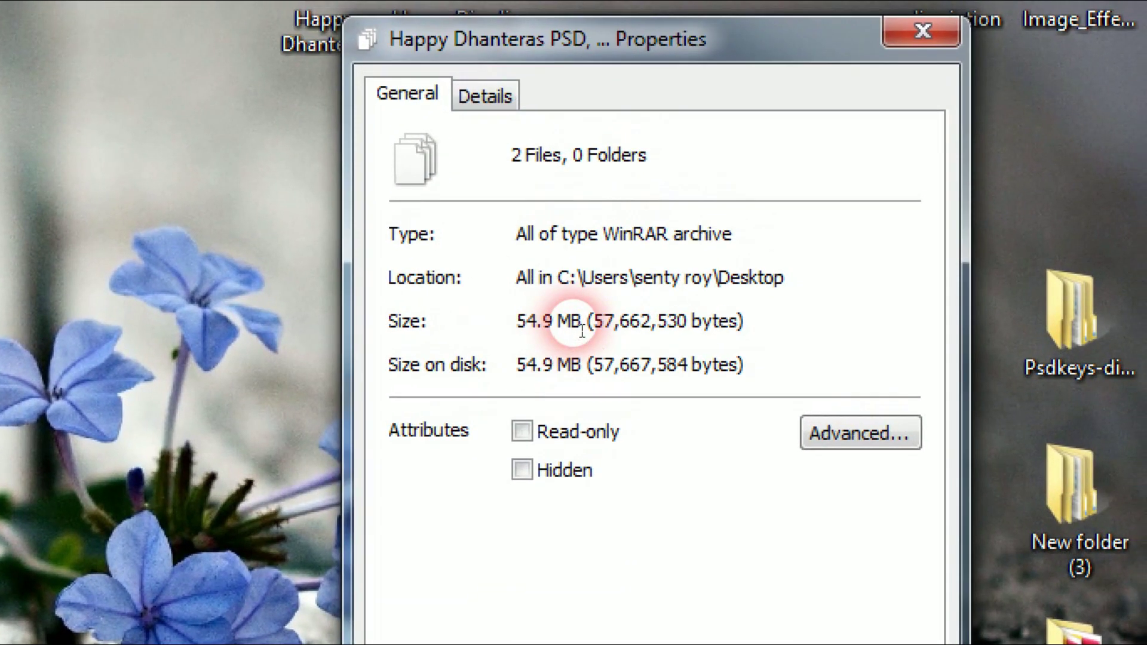
{"action": "left_click_drag", "start_coordinate": [597, 281], "coordinate": [540, 291]}
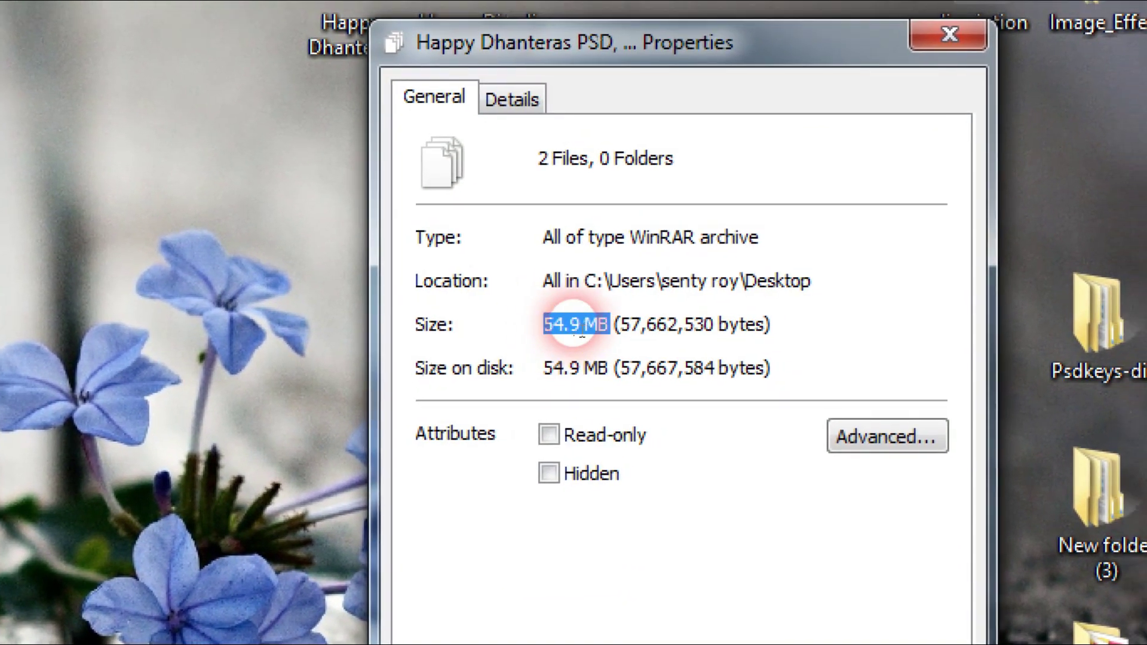
{"action": "left_click", "coordinate": [624, 323]}
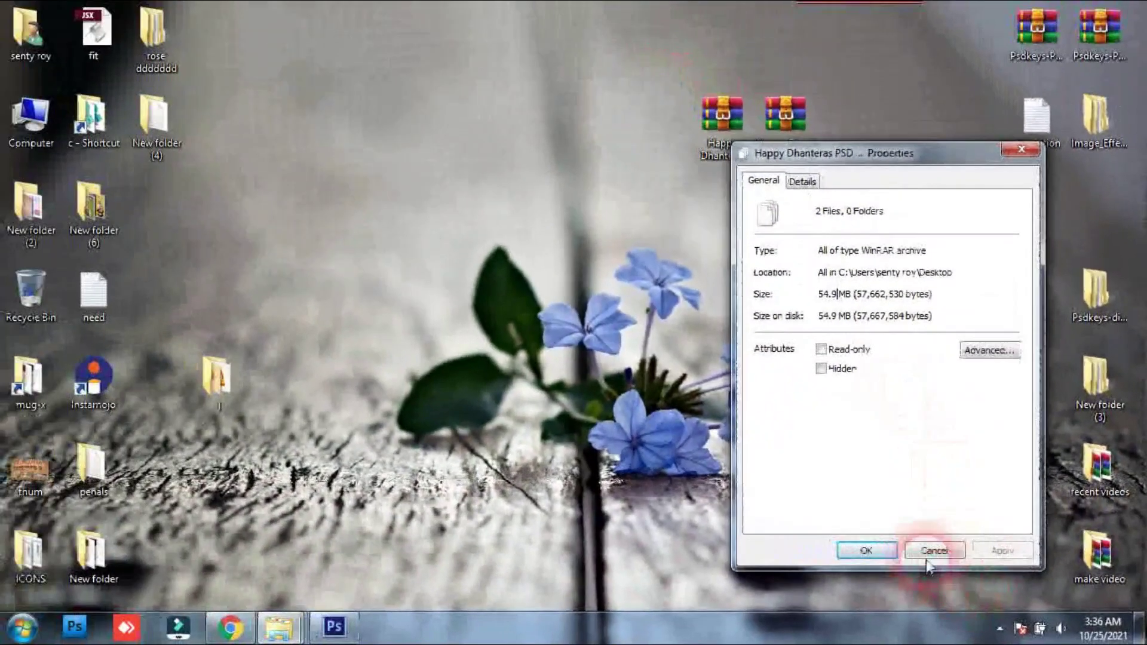
{"action": "left_click", "coordinate": [930, 555]}
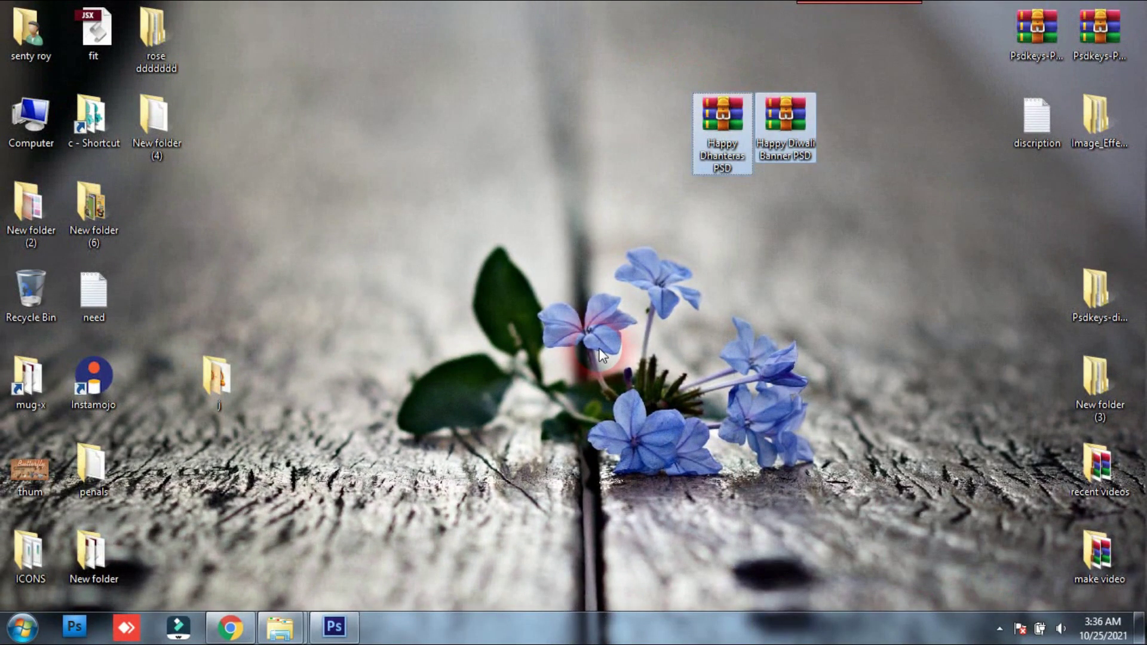
Step: Extract the Happy Diwali Banner PSD archive to a desktop folder of the same name and close the archive
{"action": "left_click", "coordinate": [705, 319]}
{"action": "left_click", "coordinate": [781, 153]}
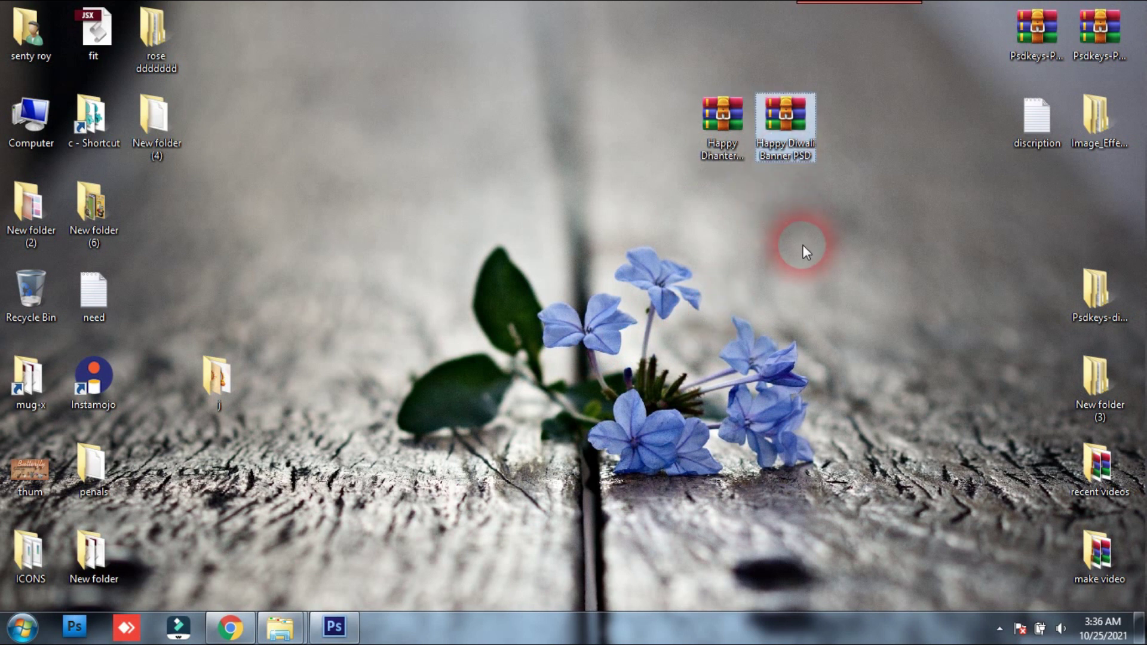
{"action": "left_click", "coordinate": [785, 126]}
{"action": "mouse_move", "coordinate": [787, 127]}
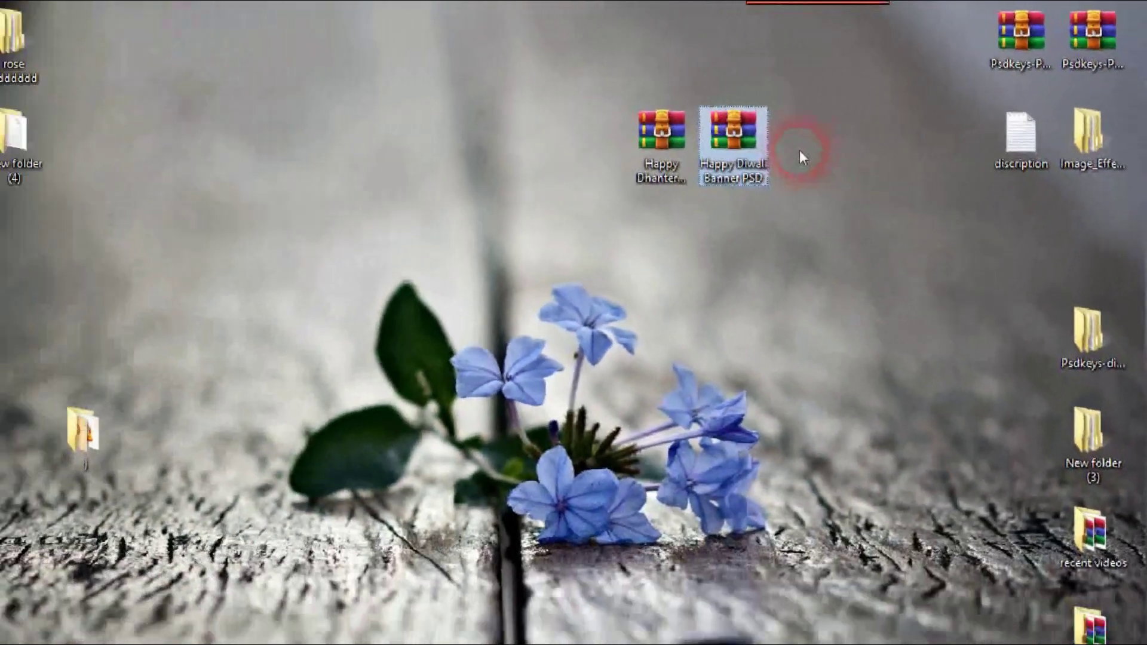
{"action": "double_click", "coordinate": [579, 190]}
{"action": "left_click_drag", "start_coordinate": [561, 292], "coordinate": [734, 116]}
{"action": "left_click", "coordinate": [491, 186]}
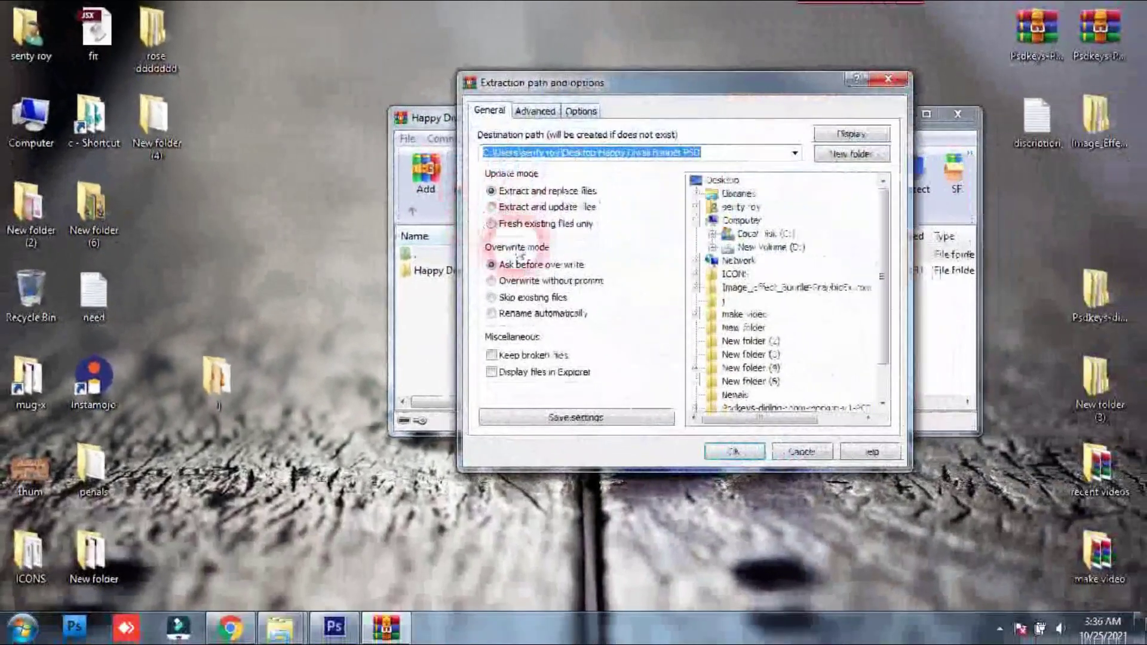
{"action": "left_click_drag", "start_coordinate": [730, 96], "coordinate": [702, 120]}
{"action": "left_click", "coordinate": [714, 475]}
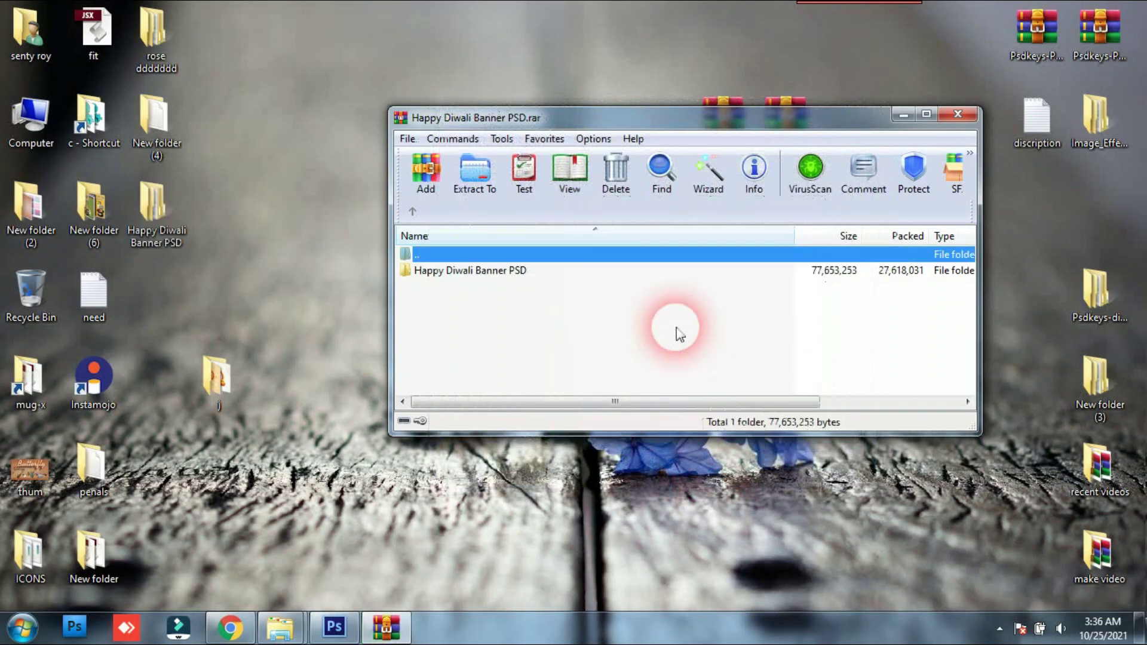
{"action": "left_click_drag", "start_coordinate": [762, 124], "coordinate": [711, 177]}
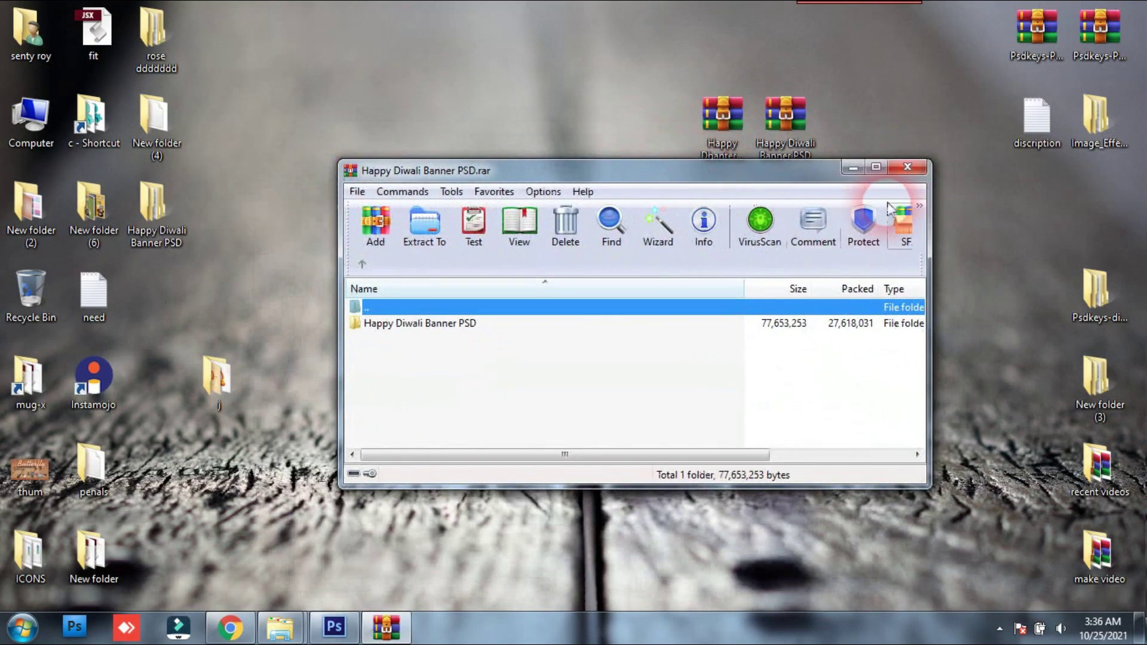
{"action": "left_click", "coordinate": [907, 169]}
Step: Move the extracted Happy Diwali Banner PSD folder directly below its archive on the desktop
{"action": "left_click_drag", "start_coordinate": [154, 213], "coordinate": [790, 197]}
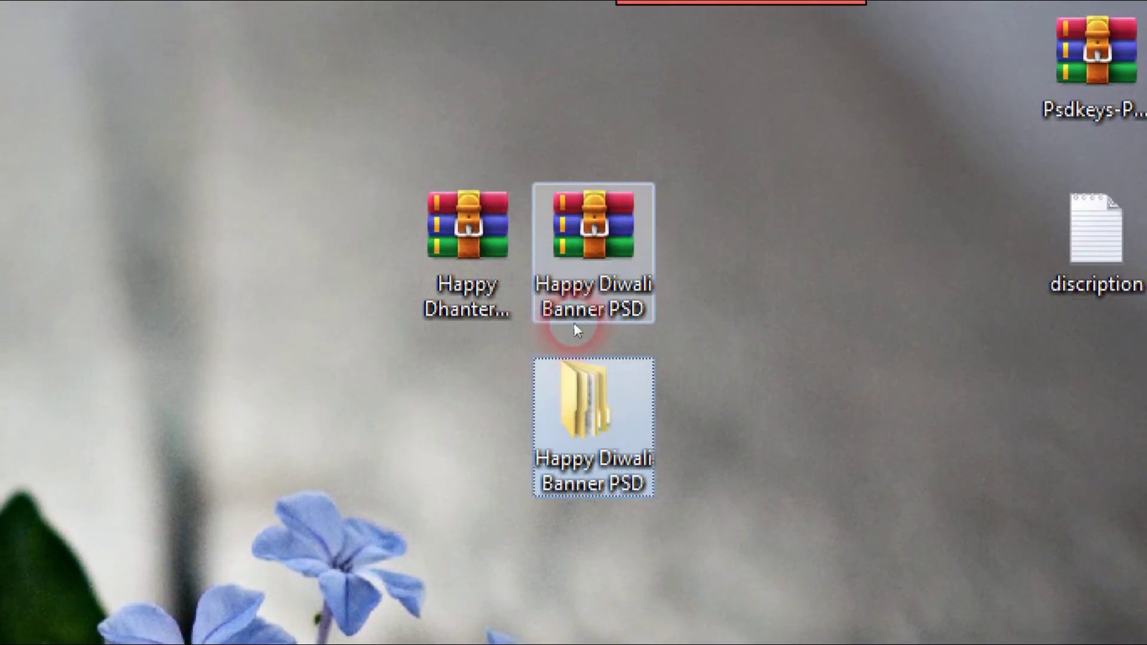
{"action": "left_click_drag", "start_coordinate": [574, 323], "coordinate": [591, 253]}
{"action": "left_click", "coordinate": [574, 323]}
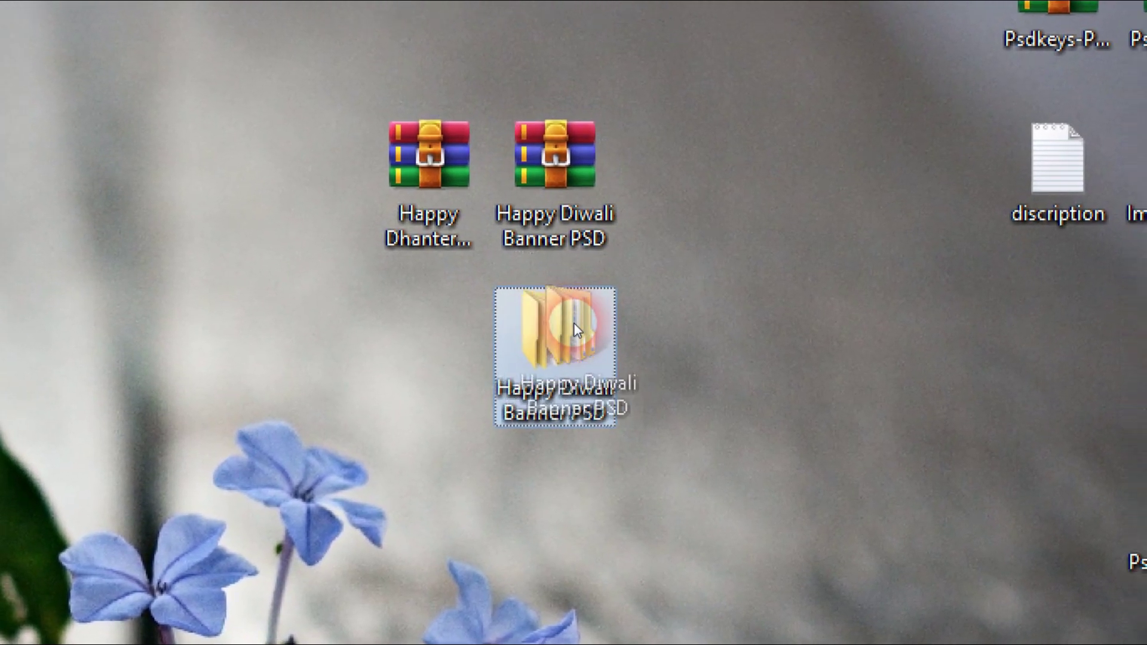
{"action": "left_click_drag", "start_coordinate": [463, 196], "coordinate": [458, 198]}
{"action": "left_click_drag", "start_coordinate": [574, 272], "coordinate": [572, 274]}
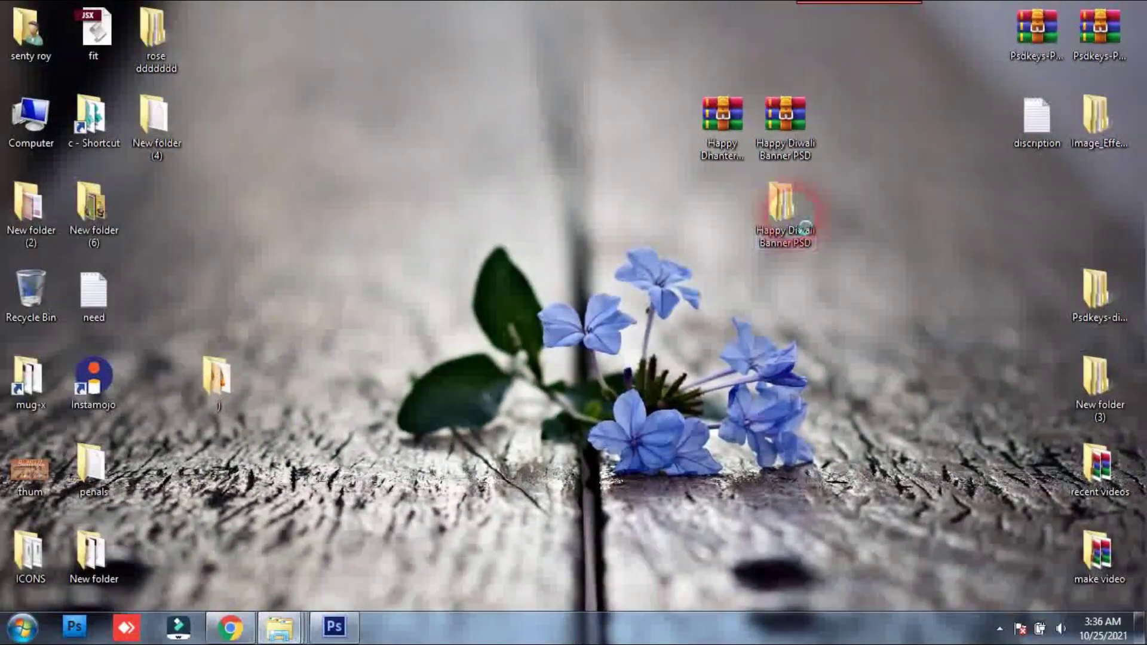
Step: Open the inner Happy Diwali Banner PSD folder and look through its files as extra large icons
{"action": "double_click", "coordinate": [804, 227]}
{"action": "left_click", "coordinate": [351, 118]}
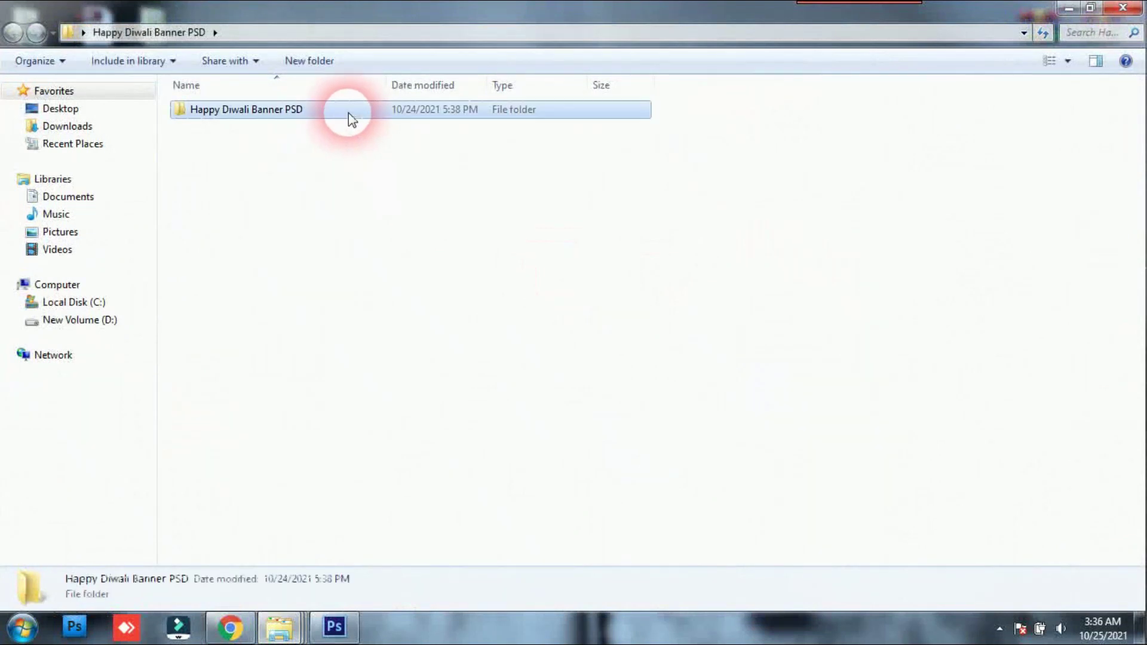
{"action": "double_click", "coordinate": [350, 117]}
{"action": "right_click", "coordinate": [603, 276]}
{"action": "mouse_move", "coordinate": [746, 285]}
{"action": "left_click", "coordinate": [796, 286]}
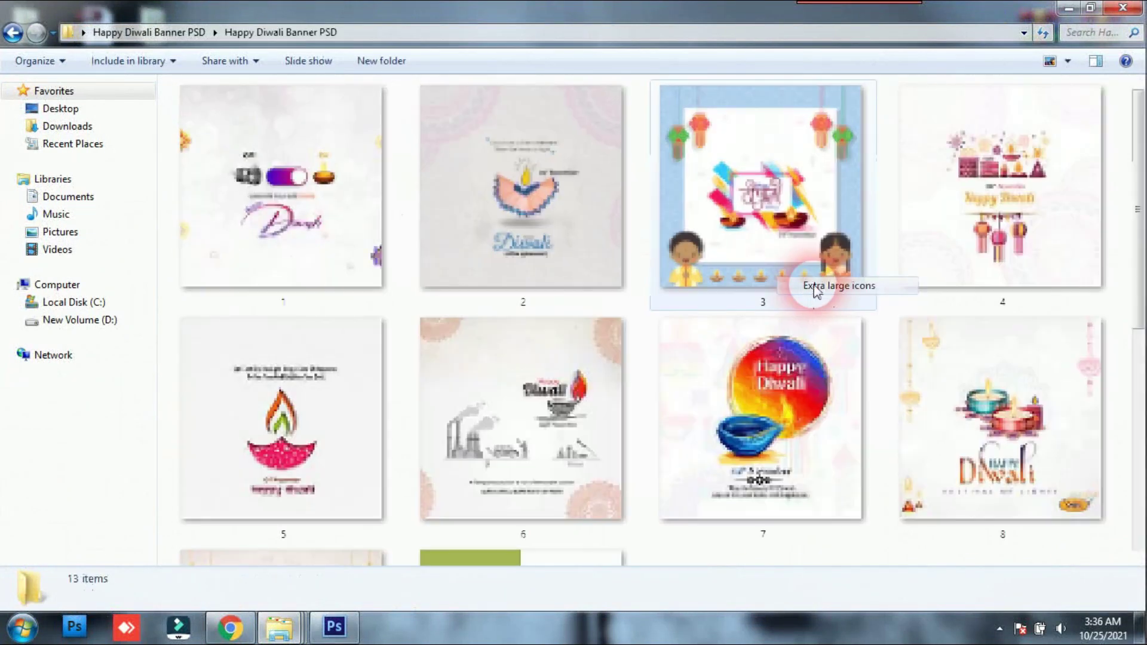
{"action": "left_click_drag", "start_coordinate": [1137, 203], "coordinate": [990, 455]}
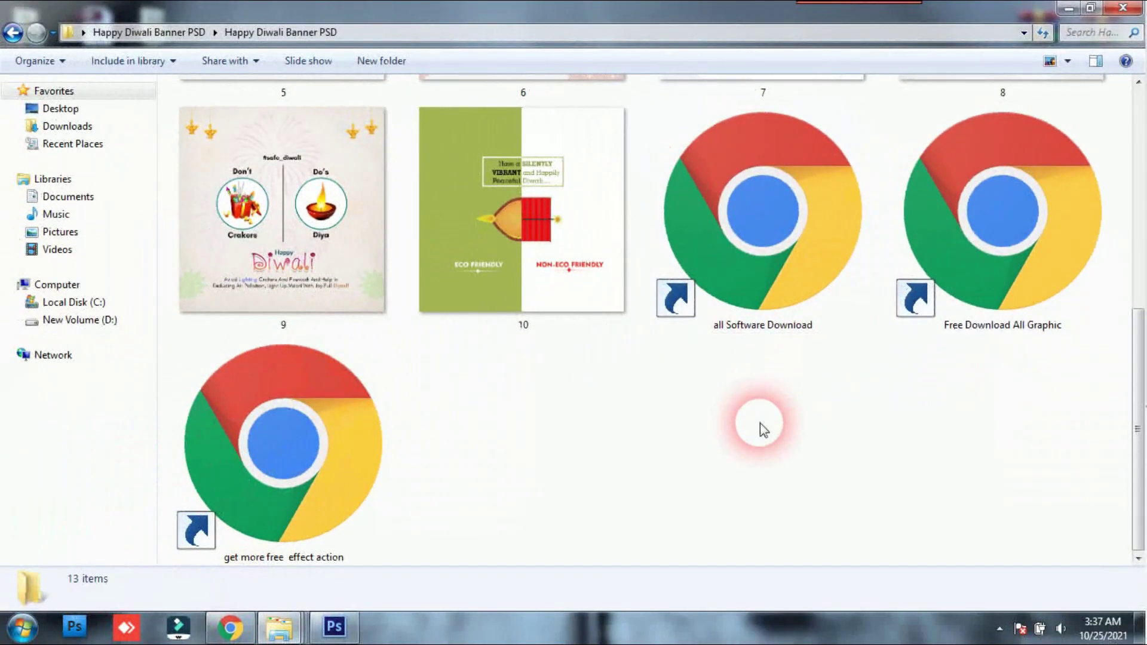
{"action": "left_click_drag", "start_coordinate": [1138, 418], "coordinate": [1143, 154]}
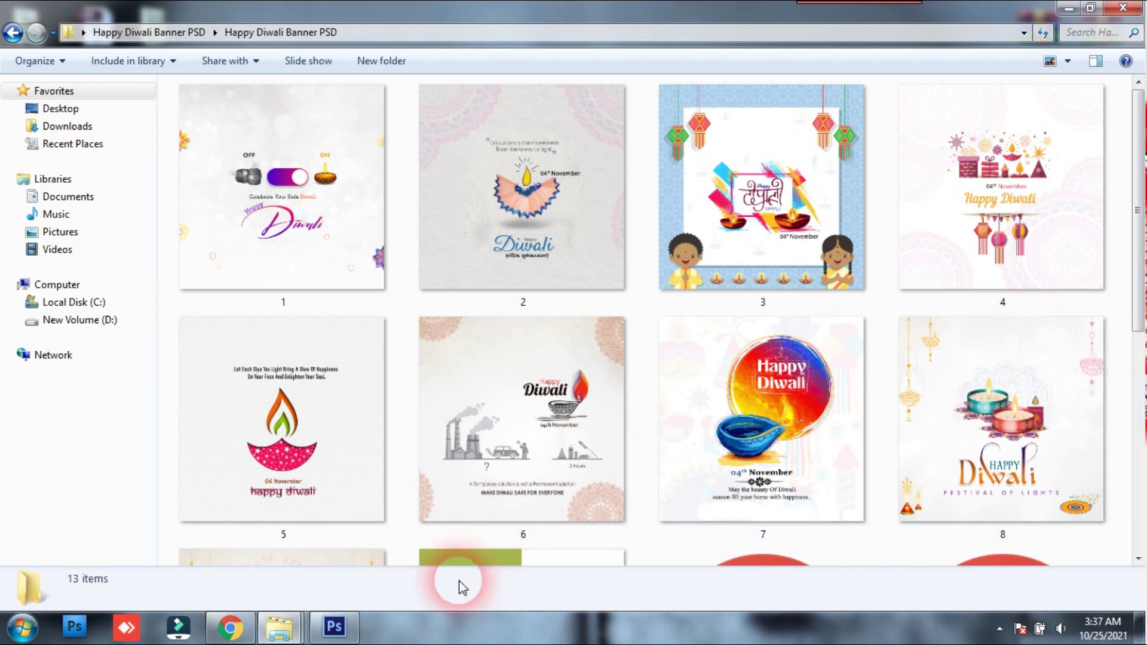
Step: Open banner file 4 from the folder in Photoshop and accept the text engine notice
{"action": "left_click", "coordinate": [361, 626]}
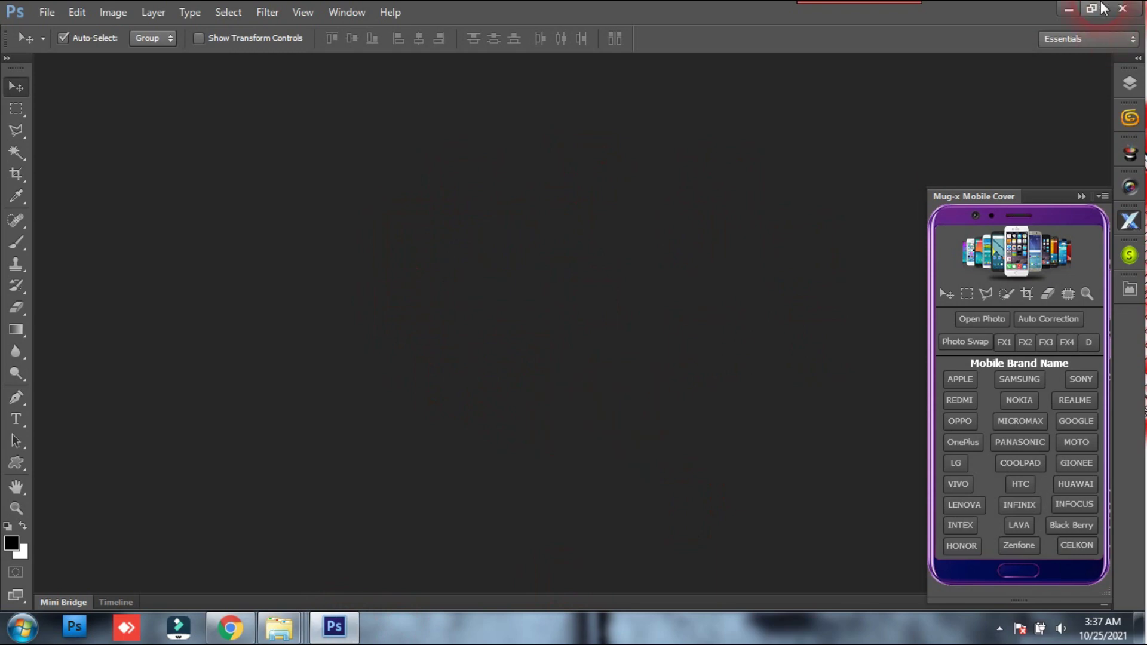
{"action": "key", "text": "alt+Tab"}
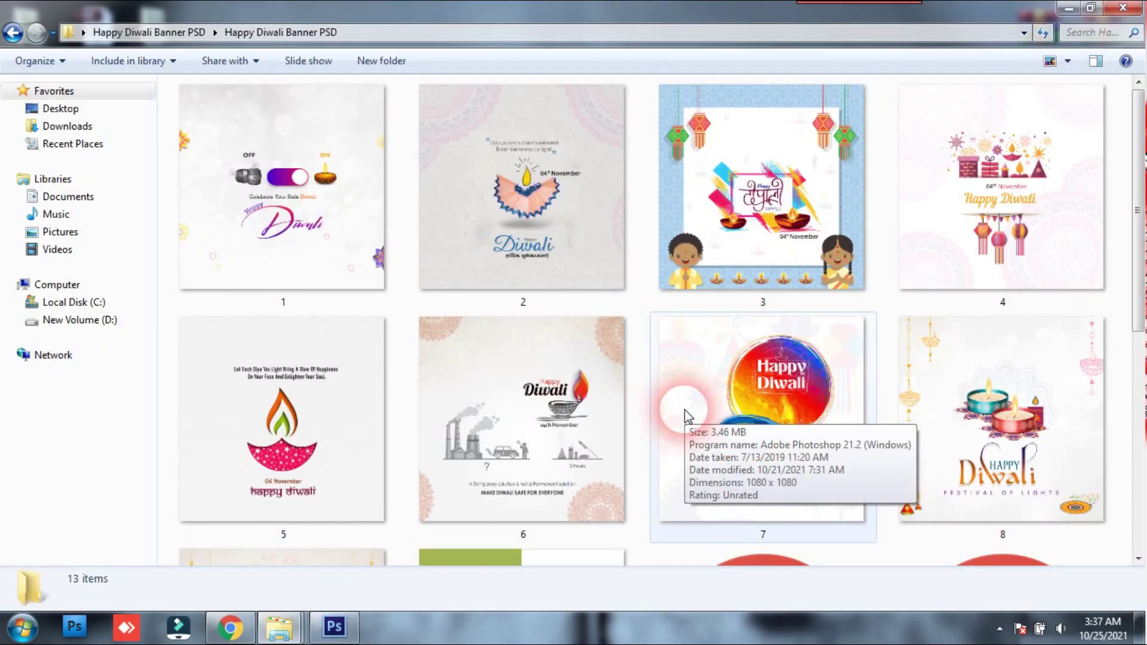
{"action": "mouse_move", "coordinate": [1139, 269]}
{"action": "left_mouse_down"}
{"action": "mouse_move", "coordinate": [1129, 320]}
{"action": "mouse_move", "coordinate": [1142, 358]}
{"action": "mouse_move", "coordinate": [1129, 256]}
{"action": "left_mouse_up"}
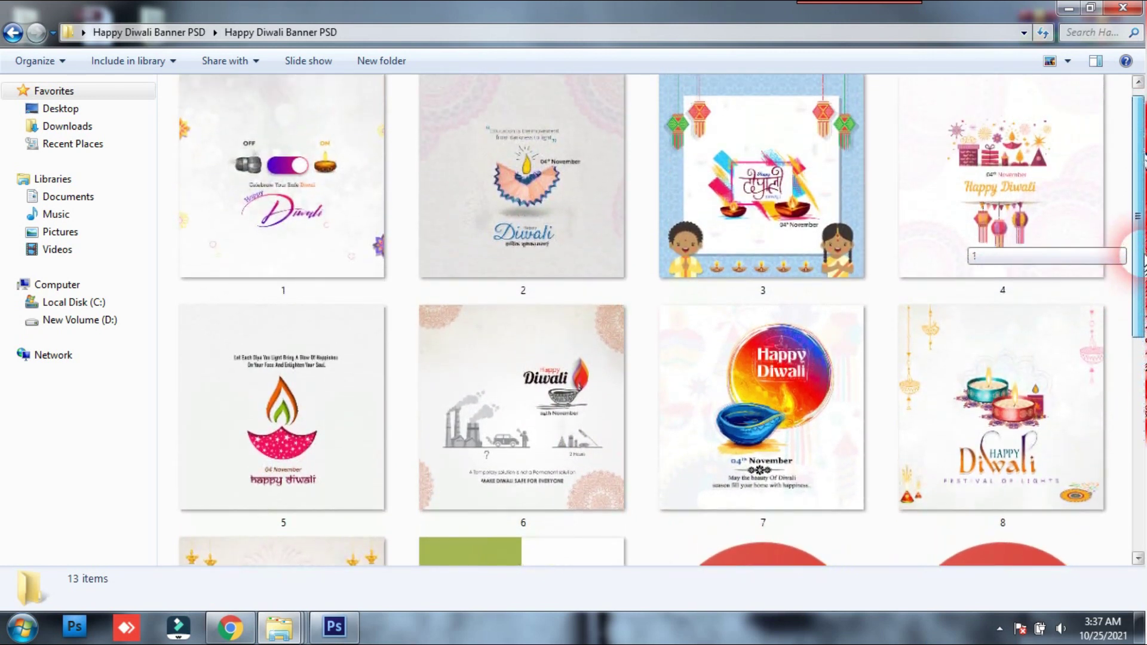
{"action": "left_click_drag", "start_coordinate": [805, 200], "coordinate": [760, 216]}
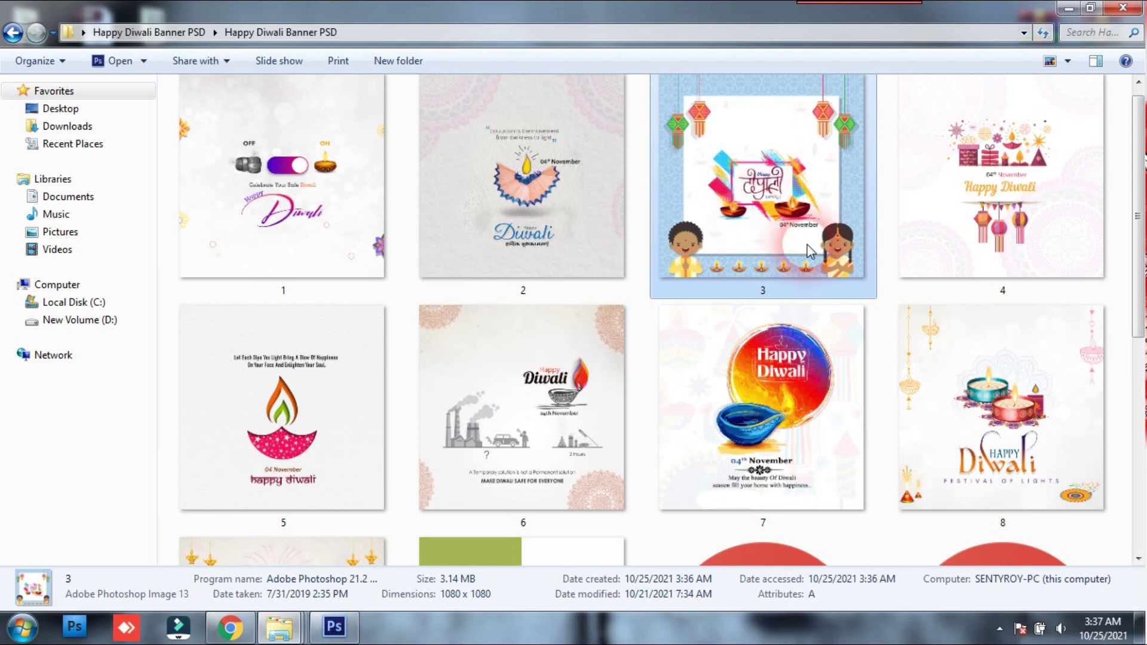
{"action": "left_click_drag", "start_coordinate": [986, 239], "coordinate": [550, 347]}
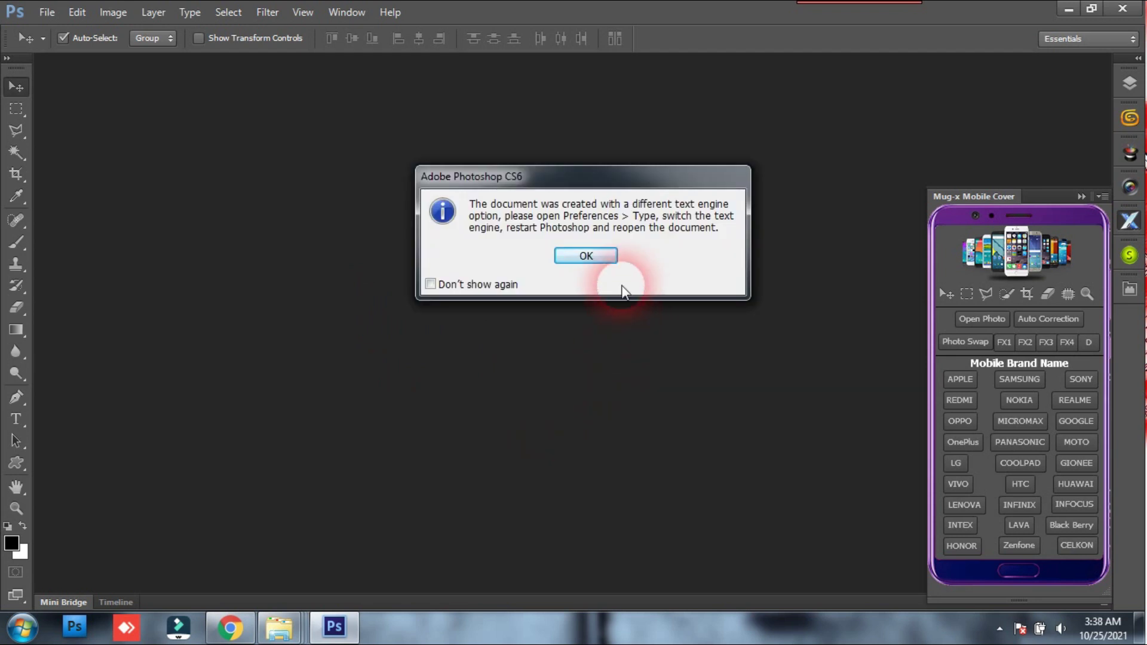
{"action": "left_click", "coordinate": [585, 257]}
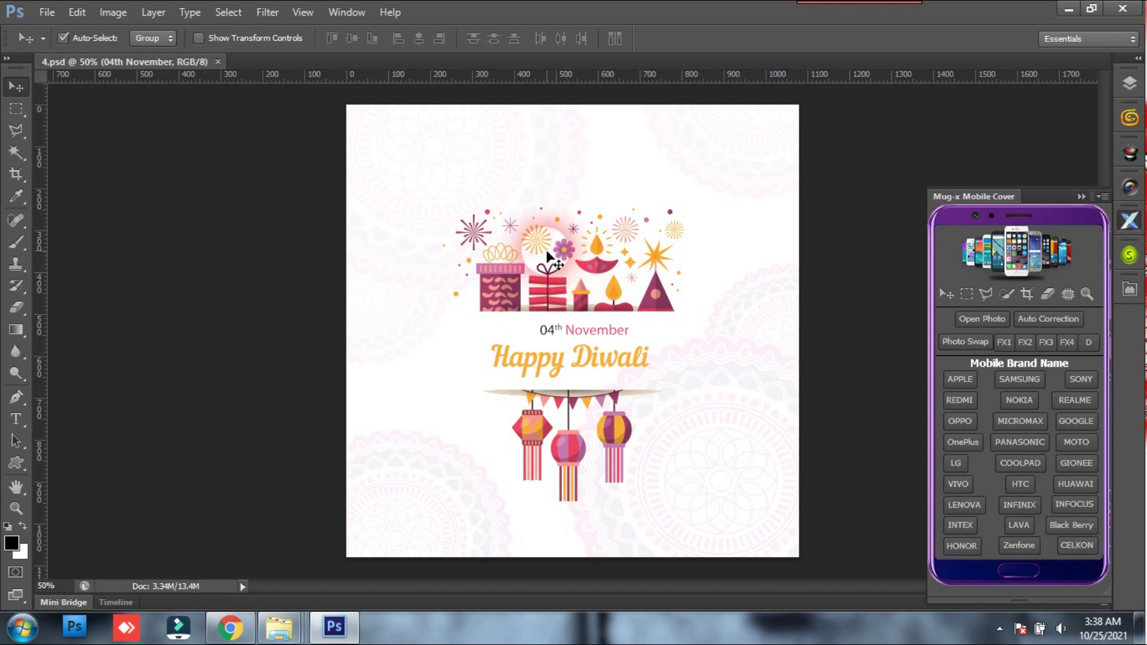
Step: Show the layers of 4.psd and collapse the img and bg groups
{"action": "left_click", "coordinate": [1130, 96]}
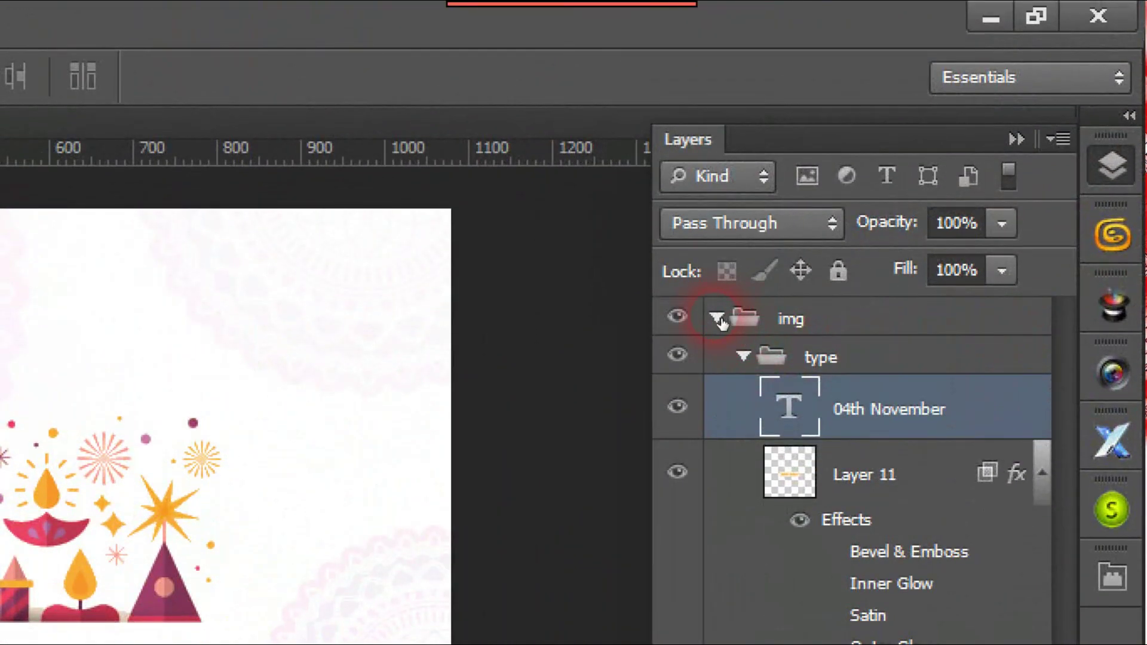
{"action": "left_click", "coordinate": [717, 319]}
{"action": "left_click", "coordinate": [711, 363]}
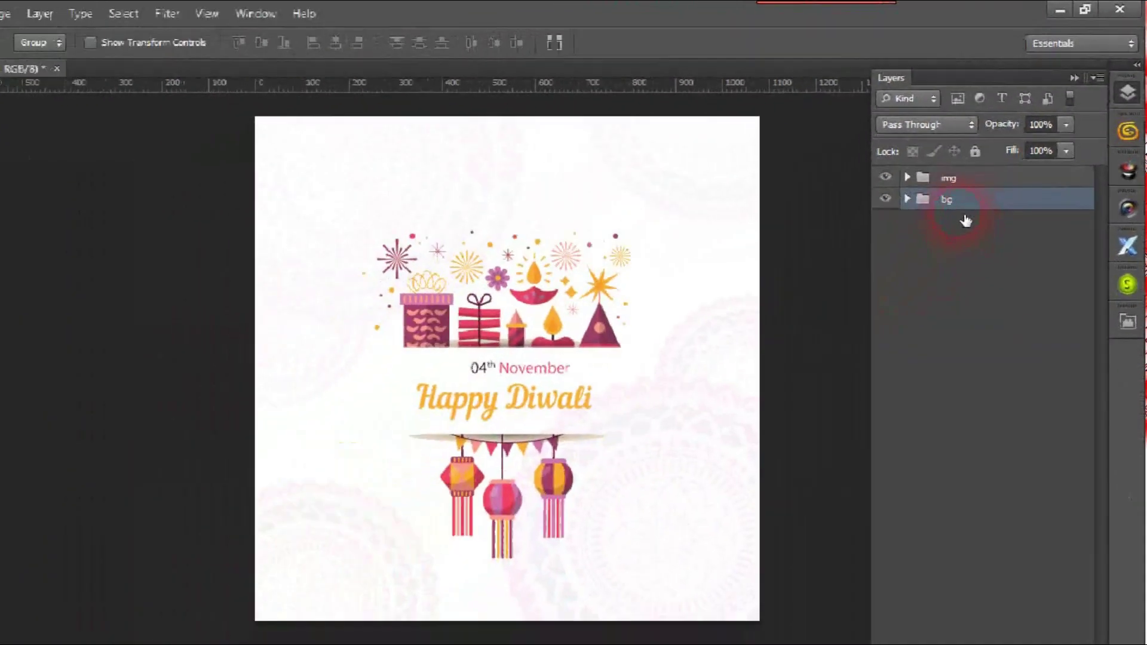
Step: Toggle the visibility of the bg and img groups off and on to examine what each contains
{"action": "left_click", "coordinate": [885, 199]}
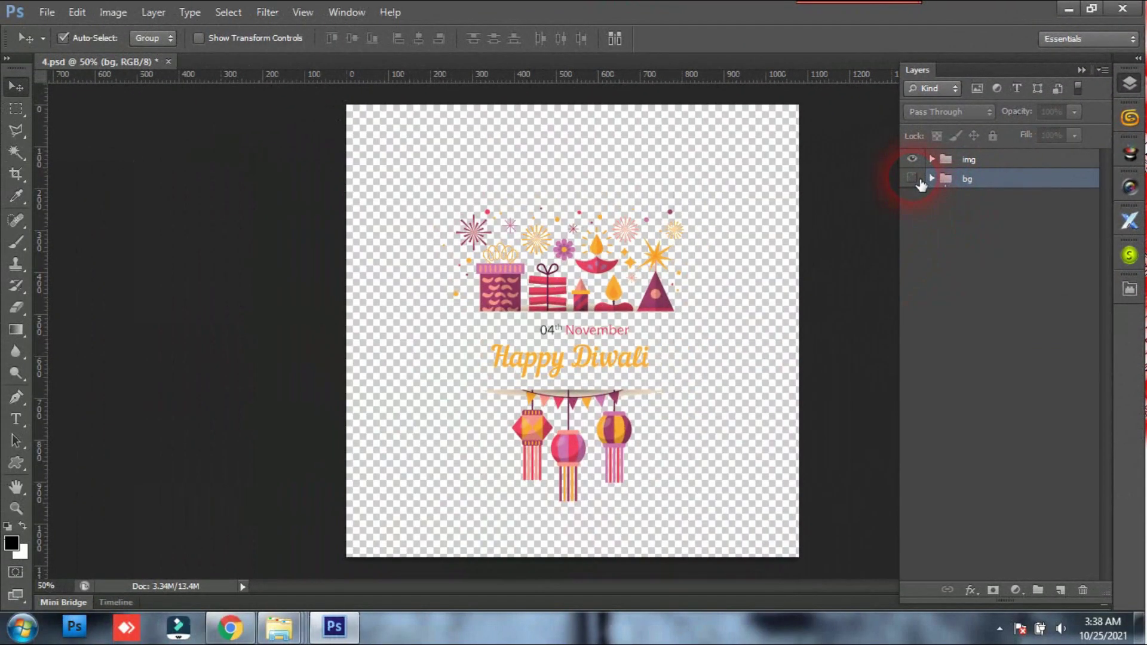
{"action": "left_click", "coordinate": [919, 182]}
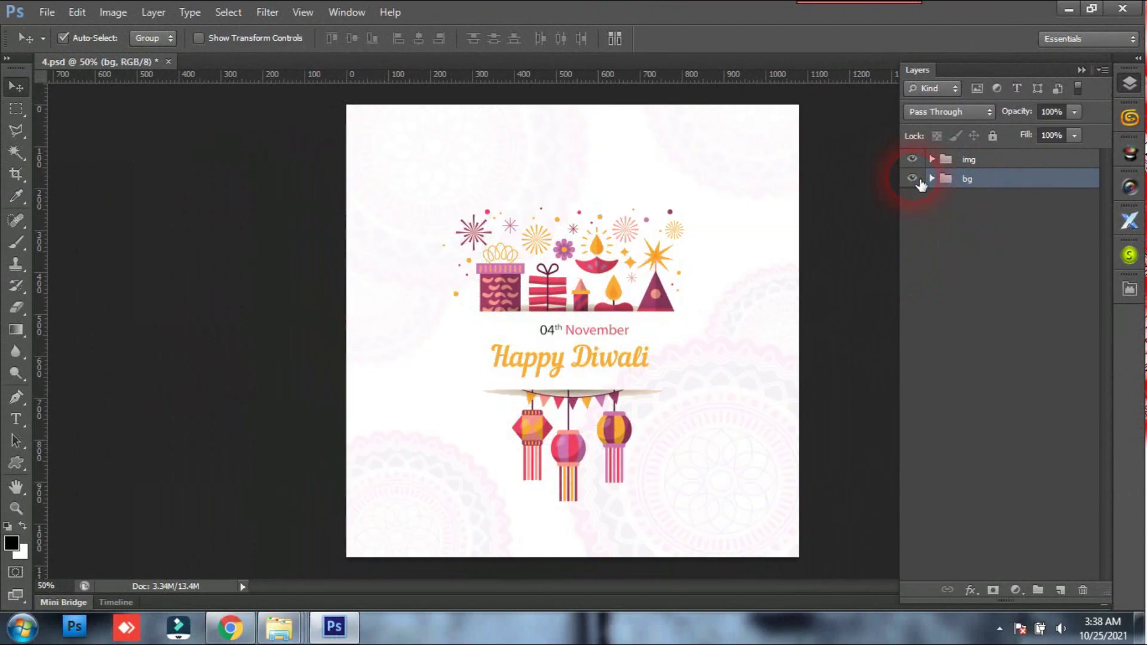
{"action": "left_click", "coordinate": [919, 181]}
{"action": "left_click", "coordinate": [920, 177]}
{"action": "left_click", "coordinate": [921, 161]}
{"action": "left_click", "coordinate": [920, 161]}
{"action": "left_click", "coordinate": [920, 161]}
{"action": "left_click", "coordinate": [921, 161]}
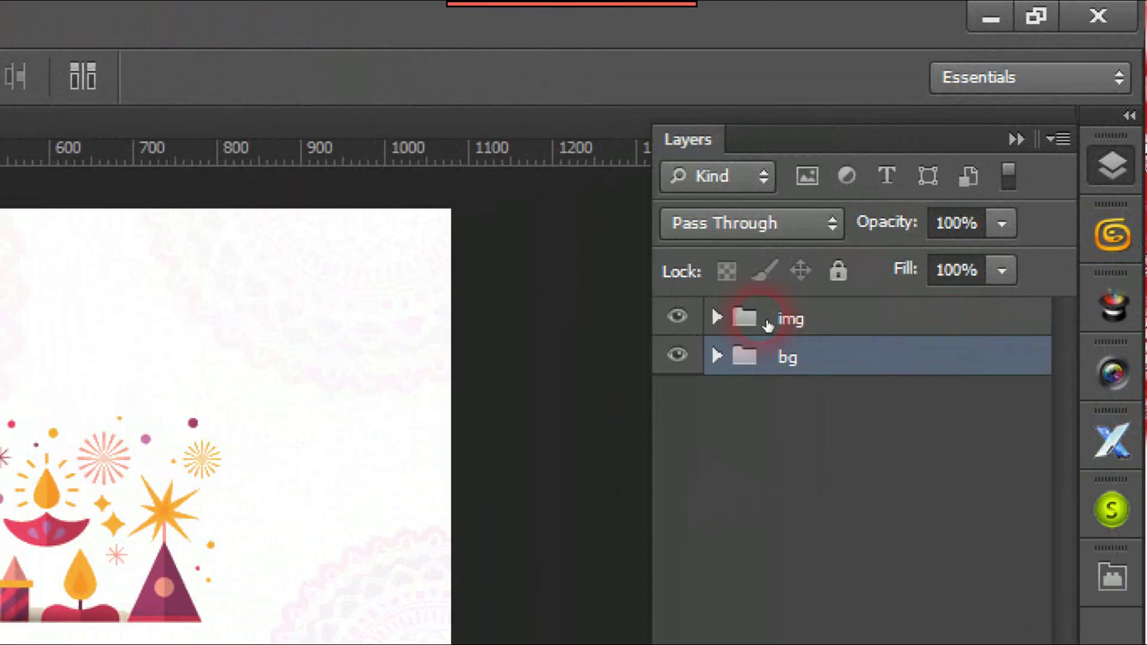
Step: Expand the img group to examine Layer 10 and its effects
{"action": "left_click", "coordinate": [935, 162]}
{"action": "left_click", "coordinate": [931, 159]}
{"action": "left_click", "coordinate": [742, 325]}
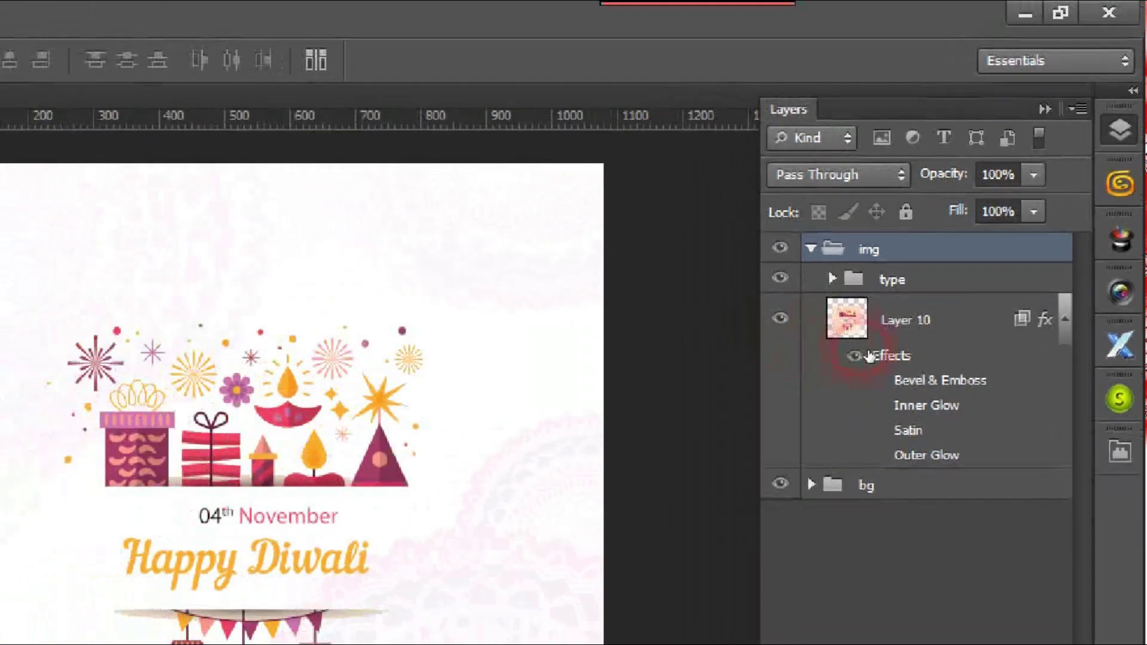
{"action": "left_click", "coordinate": [677, 322]}
{"action": "left_click", "coordinate": [677, 322]}
Step: Expand the type group to examine the 04th November text and Layer 11, and collapse the img group again
{"action": "left_click", "coordinate": [919, 207]}
{"action": "left_click", "coordinate": [922, 202]}
{"action": "left_click", "coordinate": [919, 183]}
{"action": "left_click", "coordinate": [920, 183]}
{"action": "left_click", "coordinate": [920, 183]}
{"action": "left_click", "coordinate": [944, 178]}
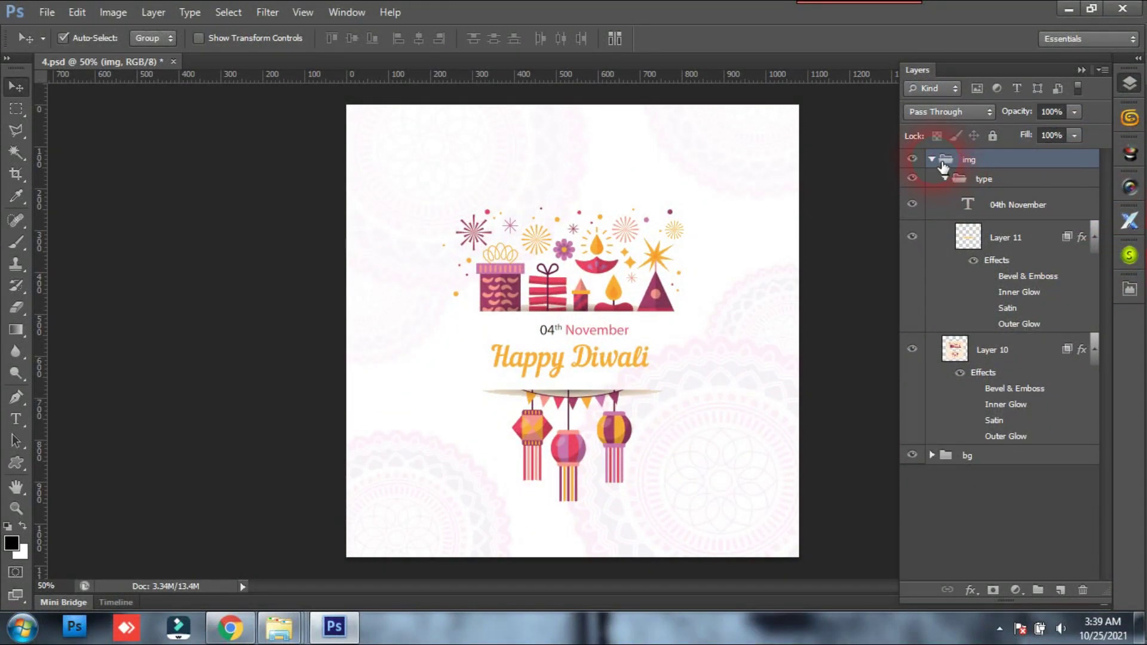
{"action": "left_click", "coordinate": [932, 159]}
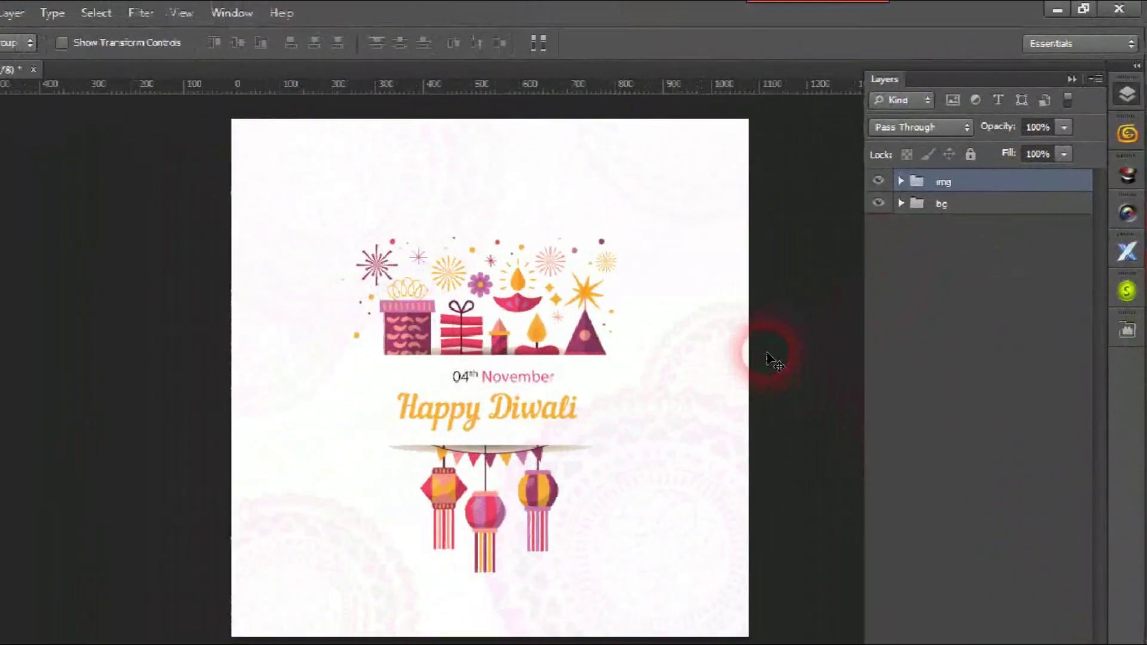
Step: Move the img group artwork straight up the banner to a centre of Y 409 px
{"action": "key", "text": "ctrl+t"}
{"action": "left_click_drag", "start_coordinate": [609, 298], "coordinate": [611, 224]}
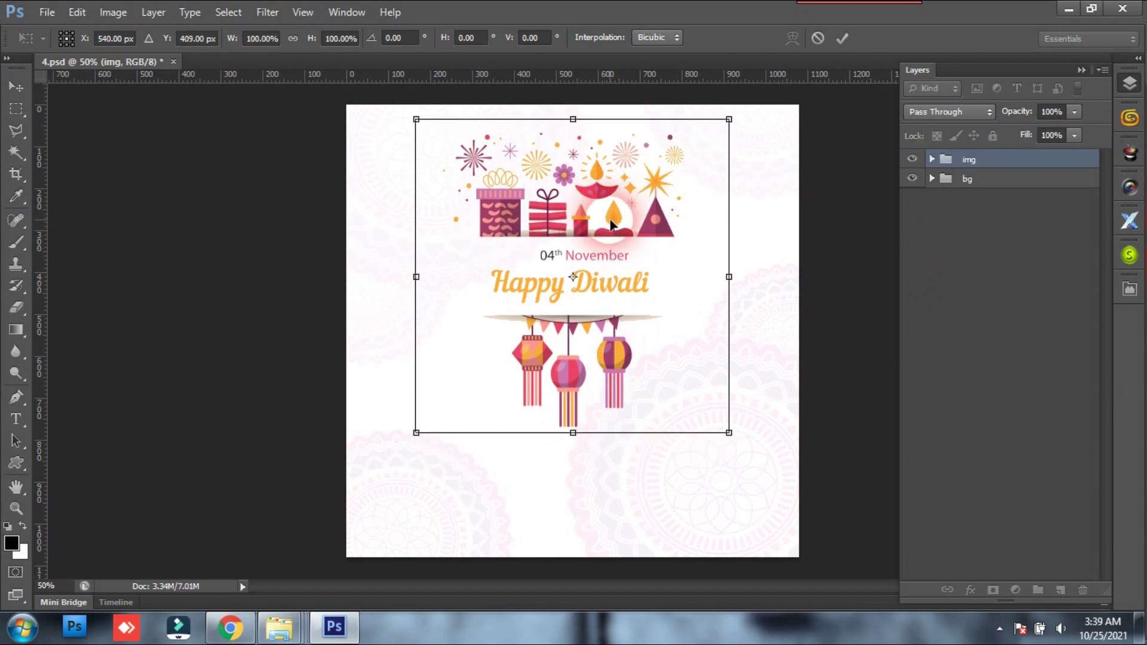
{"action": "key", "text": "Return"}
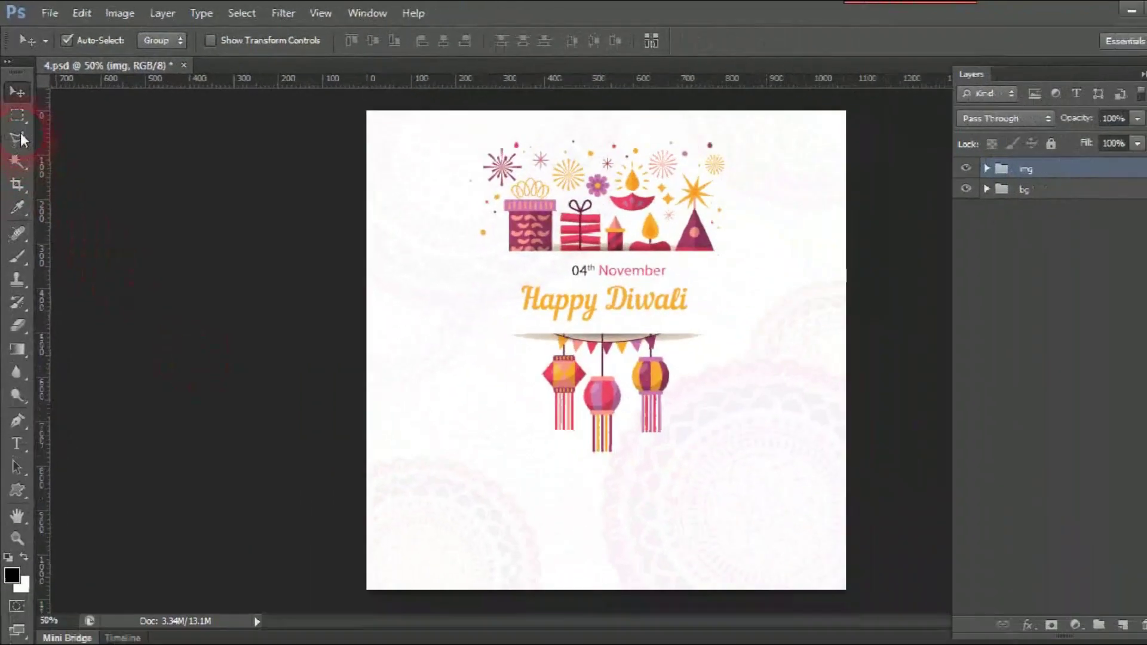
Step: Mark out the empty strip below the lanterns with a rectangular marquee about 950 px wide
{"action": "left_click", "coordinate": [17, 114]}
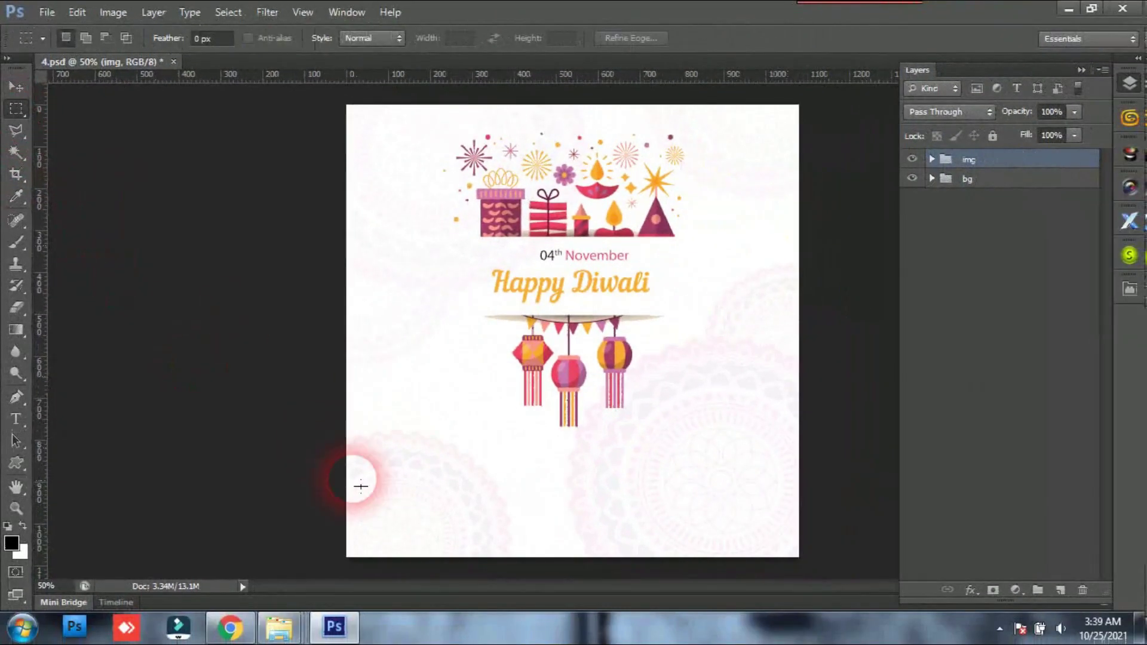
{"action": "left_click_drag", "start_coordinate": [395, 461], "coordinate": [822, 530]}
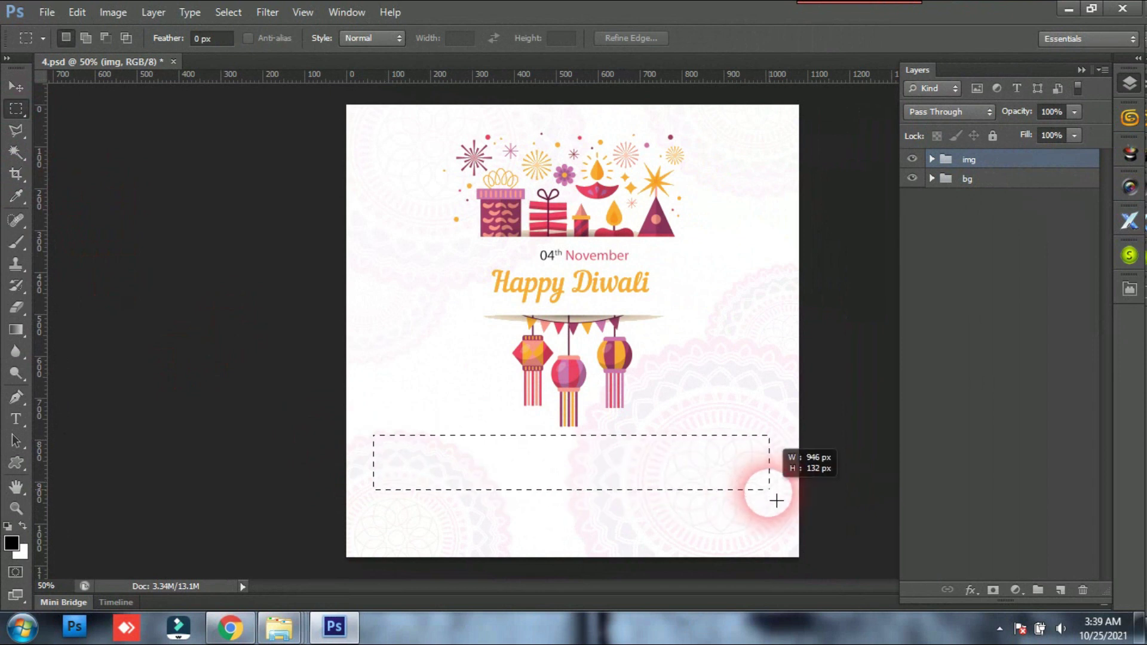
{"action": "left_click_drag", "start_coordinate": [776, 501], "coordinate": [781, 515]}
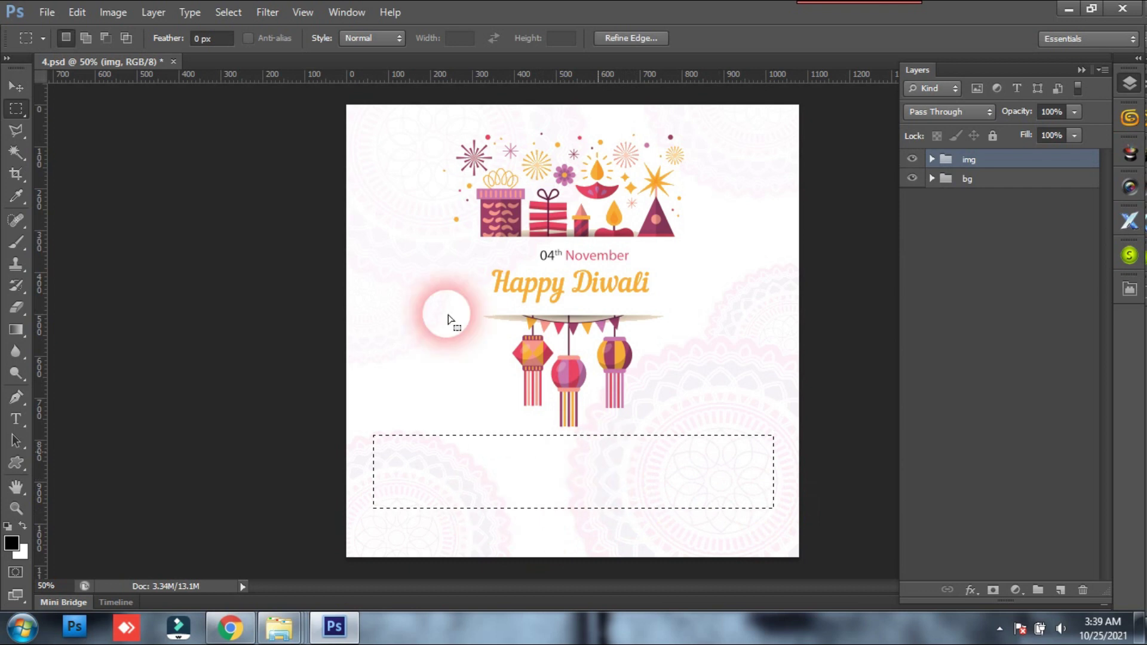
Step: Place the teal camera-logo-camera-logo-design image and scale it down into the lower left area of the banner
{"action": "left_click", "coordinate": [274, 275]}
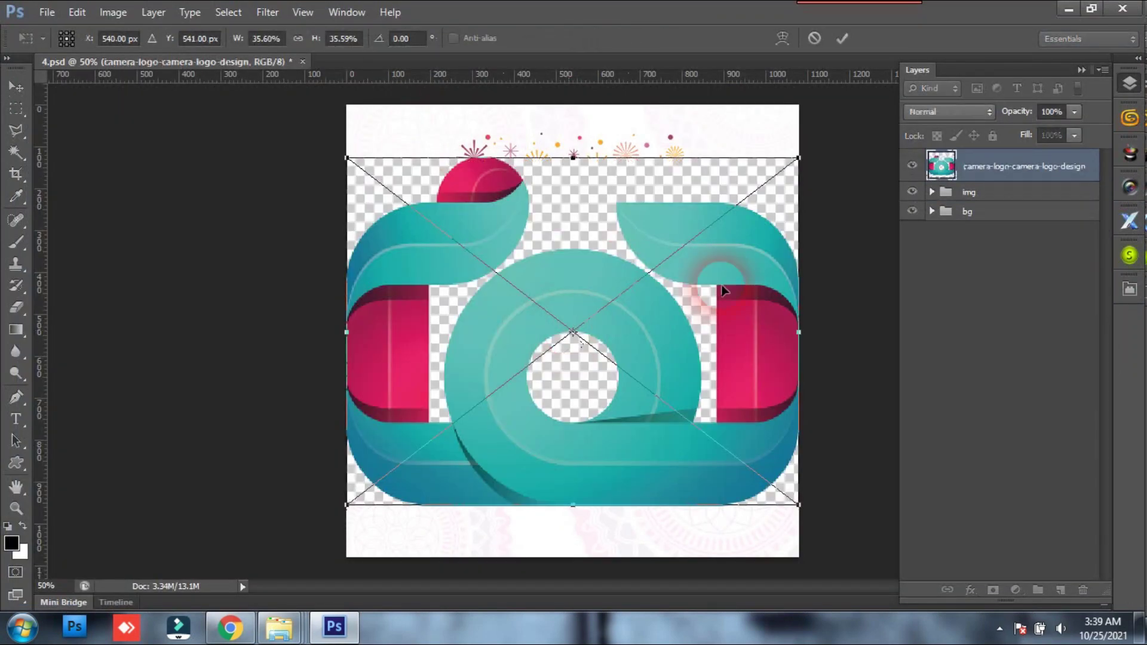
{"action": "left_click_drag", "start_coordinate": [805, 162], "coordinate": [430, 470]}
{"action": "key", "text": "Return"}
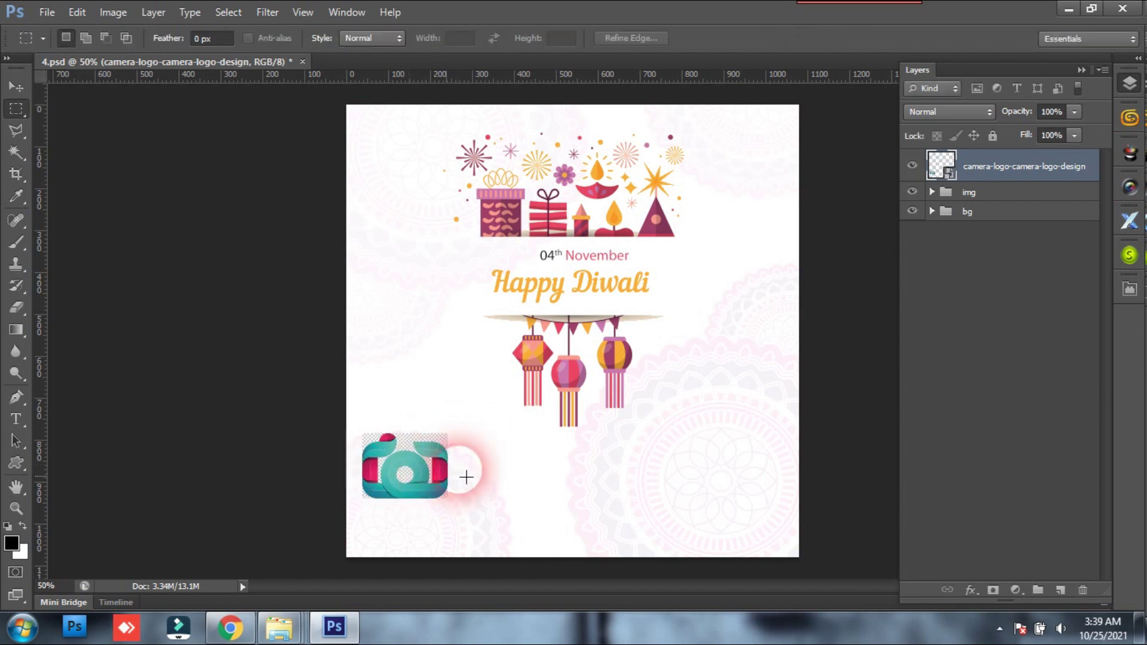
Step: Place the camera-fotografica logo, scale it down to about 219 px wide and set it beside the teal logo
{"action": "left_click", "coordinate": [47, 12]}
{"action": "left_click", "coordinate": [64, 284]}
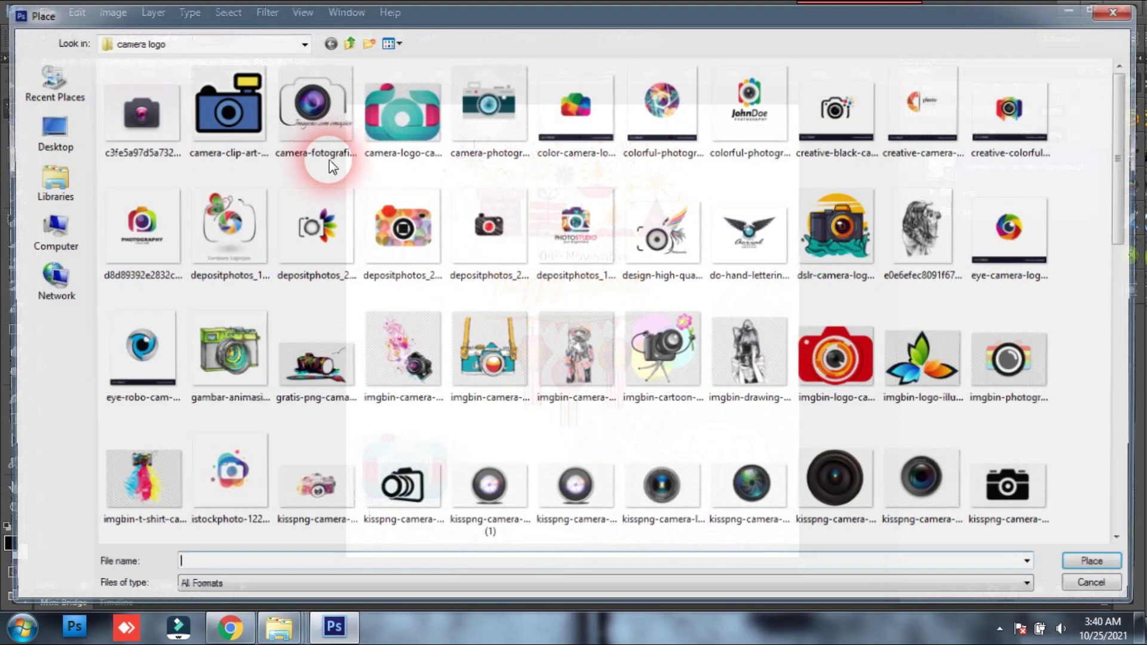
{"action": "left_click", "coordinate": [307, 128]}
{"action": "double_click", "coordinate": [508, 412]}
{"action": "left_click_drag", "start_coordinate": [799, 106], "coordinate": [443, 461]}
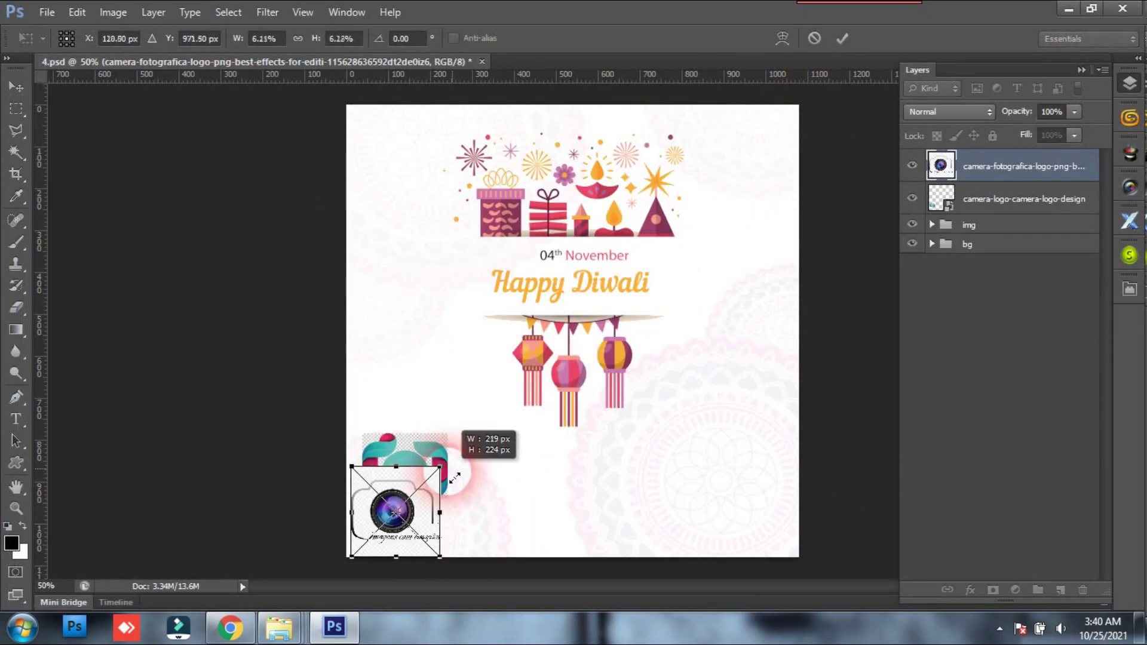
{"action": "left_click_drag", "start_coordinate": [423, 498], "coordinate": [539, 497]}
{"action": "key", "text": "Return"}
{"action": "key", "text": "m"}
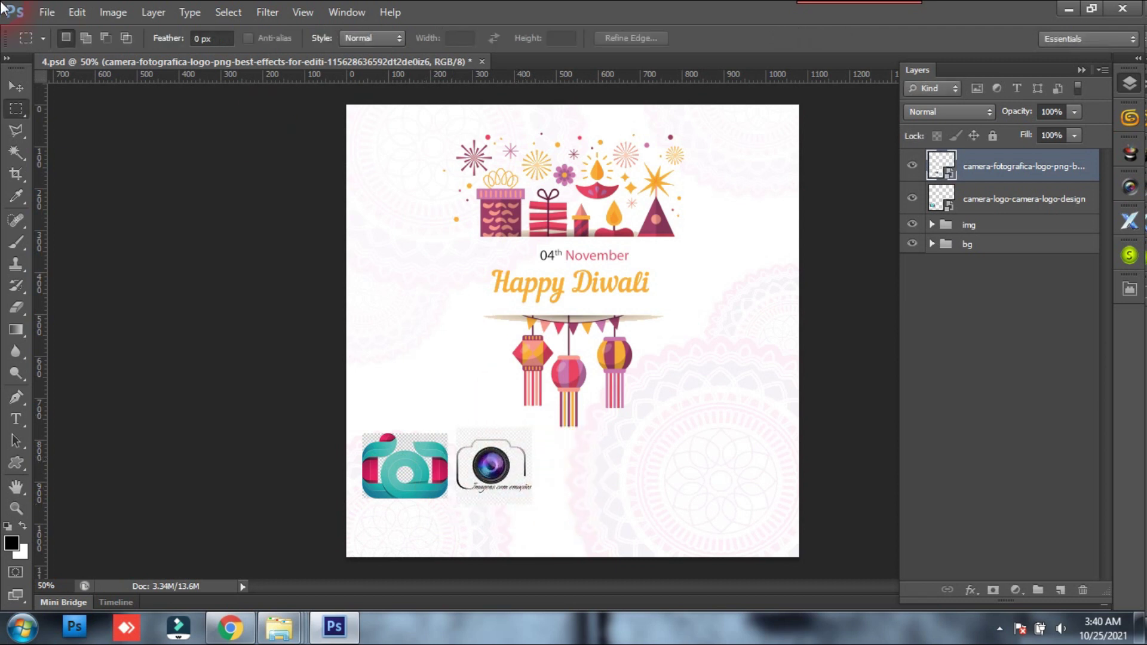
Step: Place the colourful depositphotos_29482961 camera logo and scale it down beside the other two logos
{"action": "left_click", "coordinate": [46, 12]}
{"action": "left_click", "coordinate": [113, 288]}
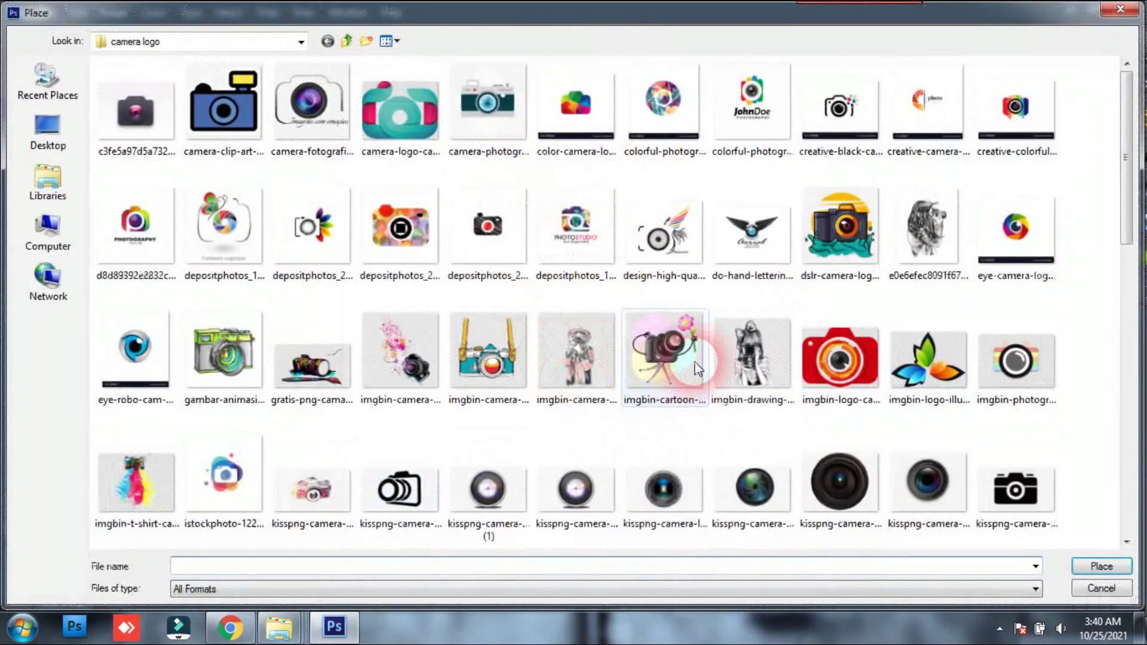
{"action": "left_click", "coordinate": [664, 344]}
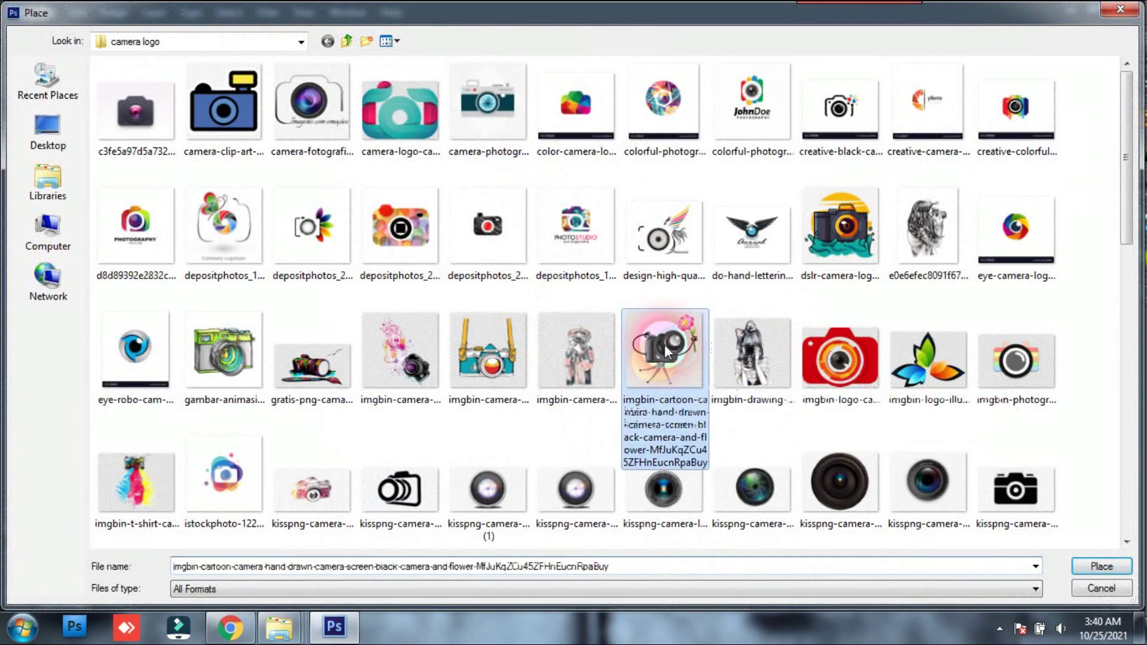
{"action": "left_click", "coordinate": [476, 225]}
{"action": "double_click", "coordinate": [476, 225]}
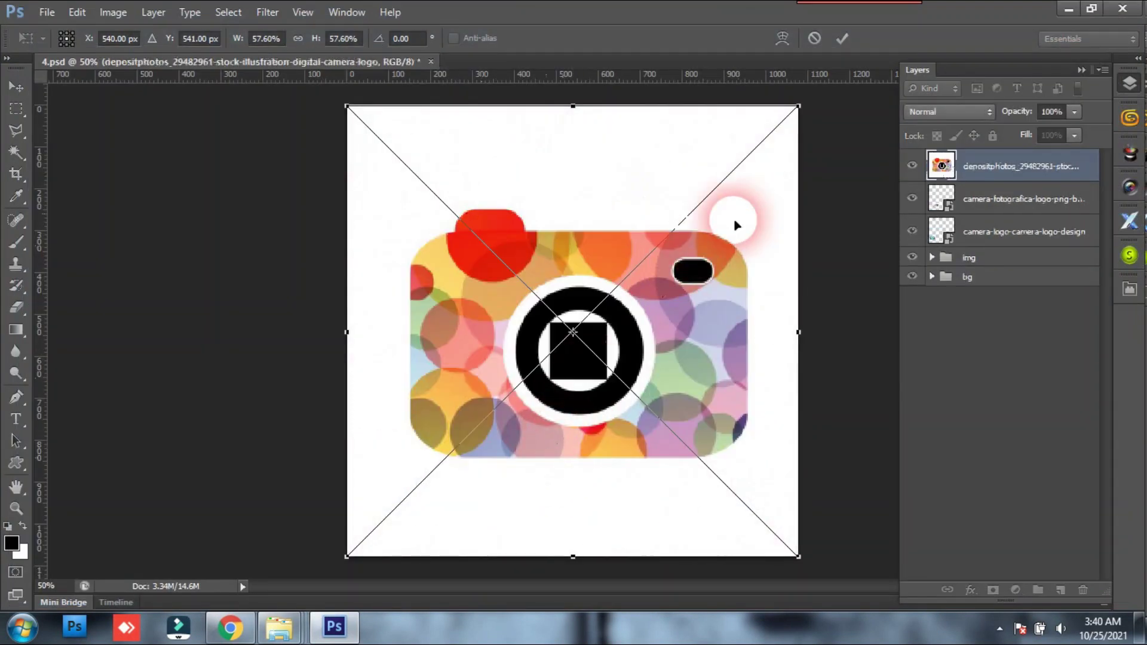
{"action": "left_click_drag", "start_coordinate": [795, 123], "coordinate": [607, 443]}
{"action": "key", "text": "Return"}
{"action": "key", "text": "m"}
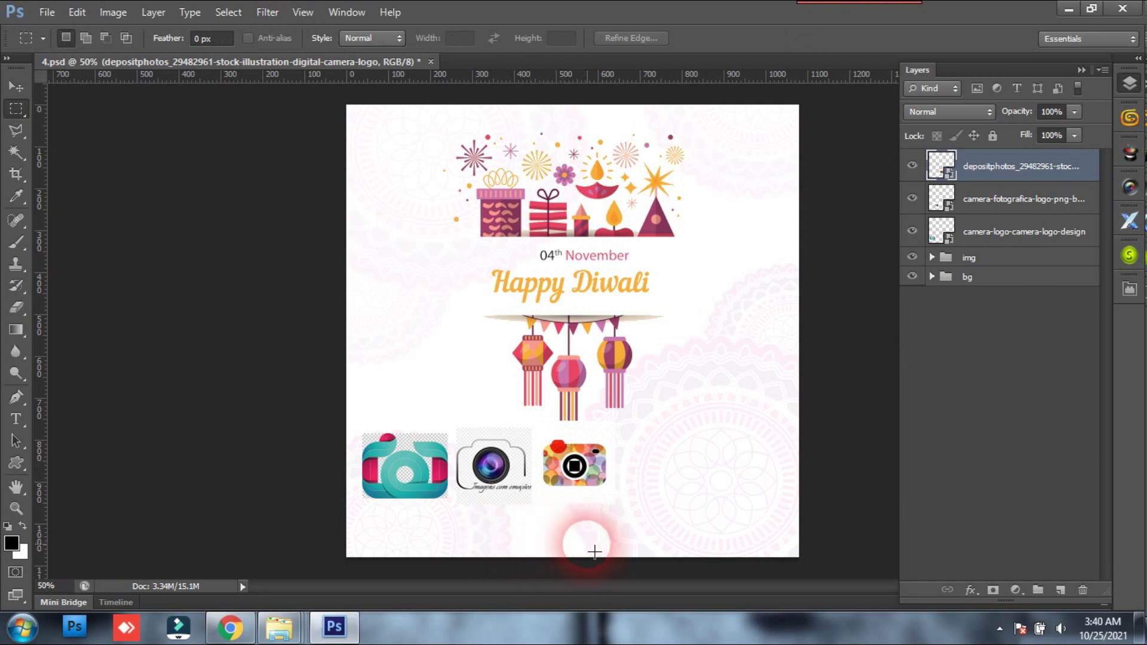
Step: Add the sample text "sgs srgibl slivj slfo" below the logos and shift it slightly to the right
{"action": "left_click", "coordinate": [18, 426]}
{"action": "left_click", "coordinate": [527, 526]}
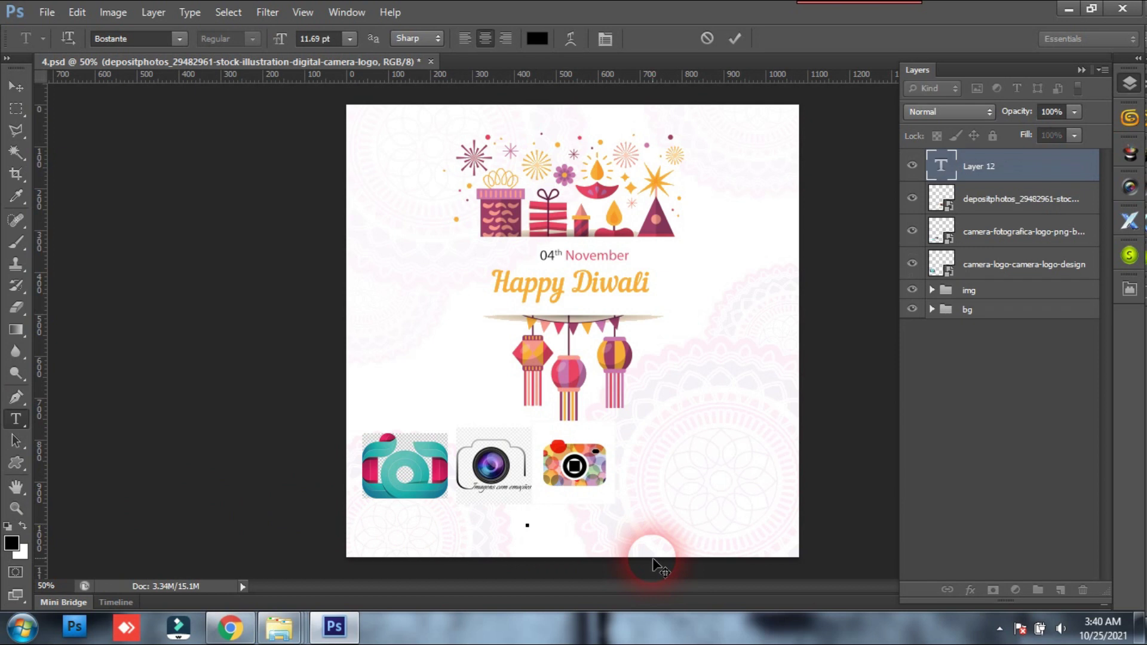
{"action": "type", "text": "sgs srgibl sliuj slfo"}
{"action": "left_click", "coordinate": [16, 86]}
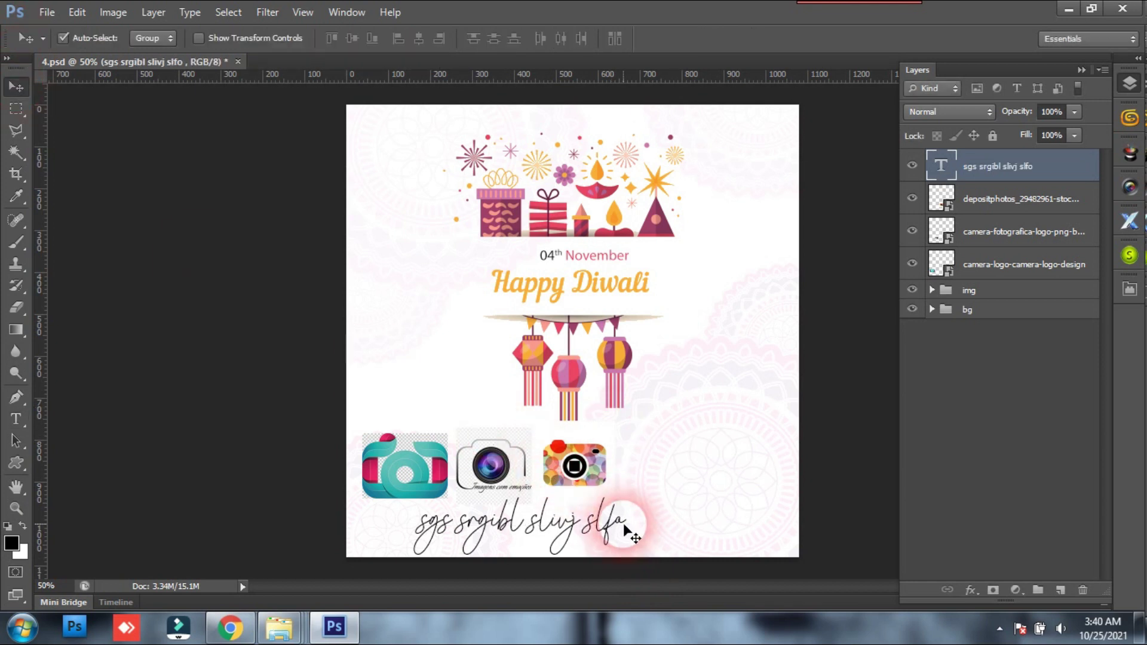
{"action": "key", "text": "ctrl+t"}
{"action": "left_click_drag", "start_coordinate": [599, 528], "coordinate": [635, 529]}
{"action": "key", "text": "Return"}
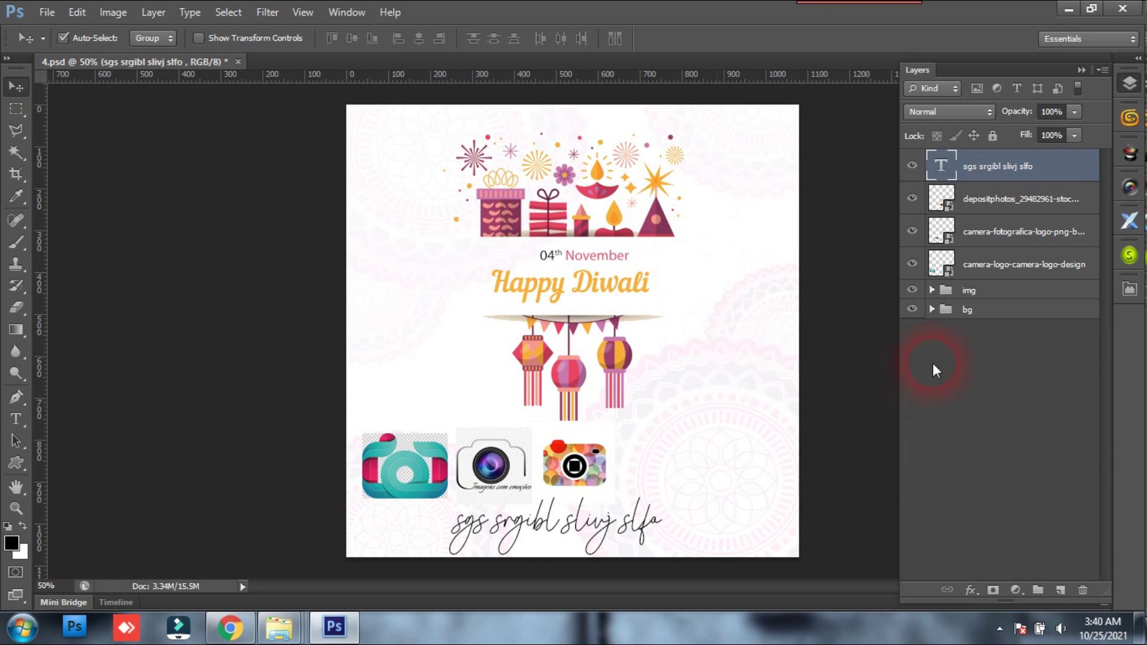
Step: Hide and select the bg group, and browse to the Background folder on drive D for an image to place
{"action": "left_click", "coordinate": [912, 310]}
{"action": "left_click", "coordinate": [973, 311]}
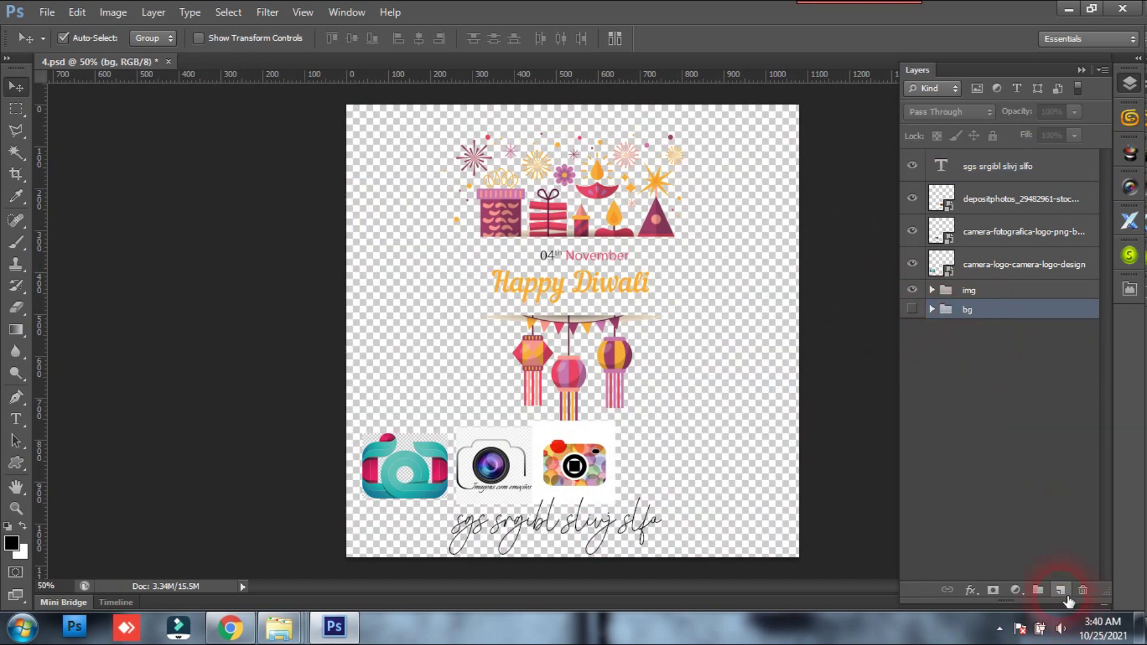
{"action": "left_click", "coordinate": [46, 12]}
{"action": "left_click", "coordinate": [119, 282]}
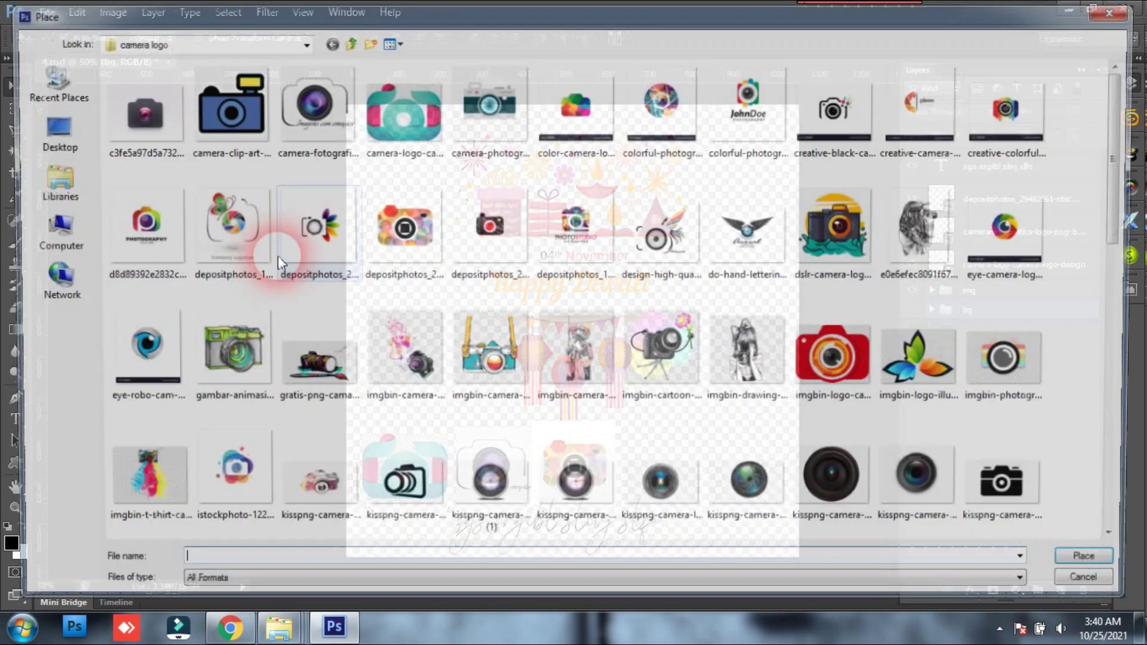
{"action": "left_click", "coordinate": [47, 233]}
{"action": "double_click", "coordinate": [402, 123]}
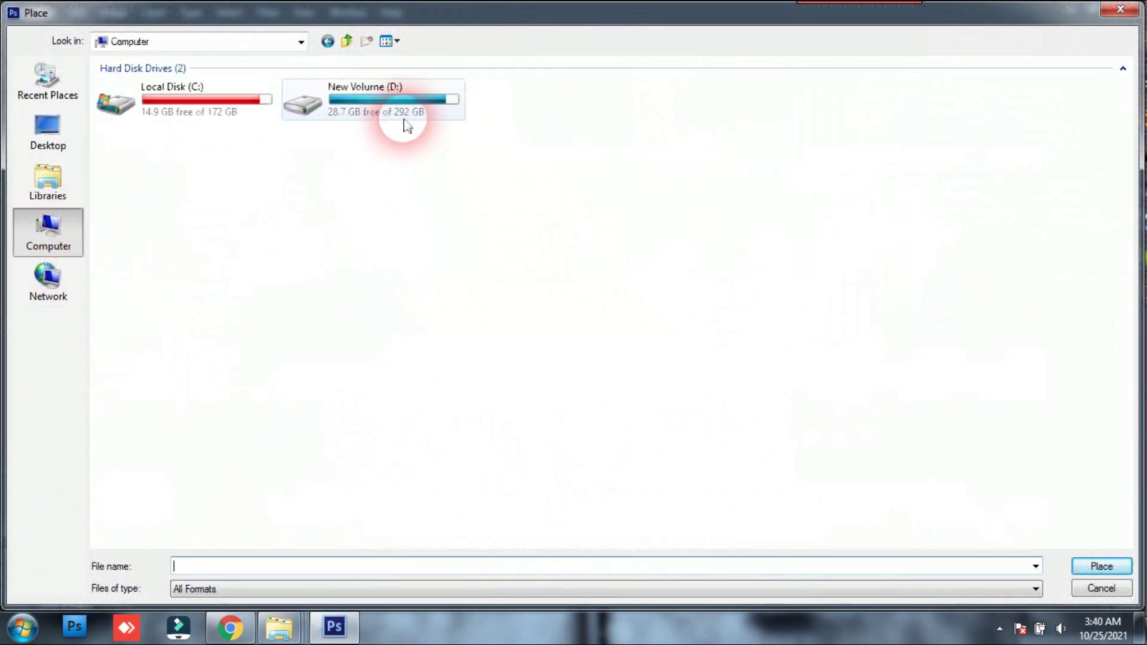
{"action": "double_click", "coordinate": [434, 276]}
Step: Place the SENTY (149) image above the bg group and enlarge it to cover the whole canvas
{"action": "left_click", "coordinate": [612, 442]}
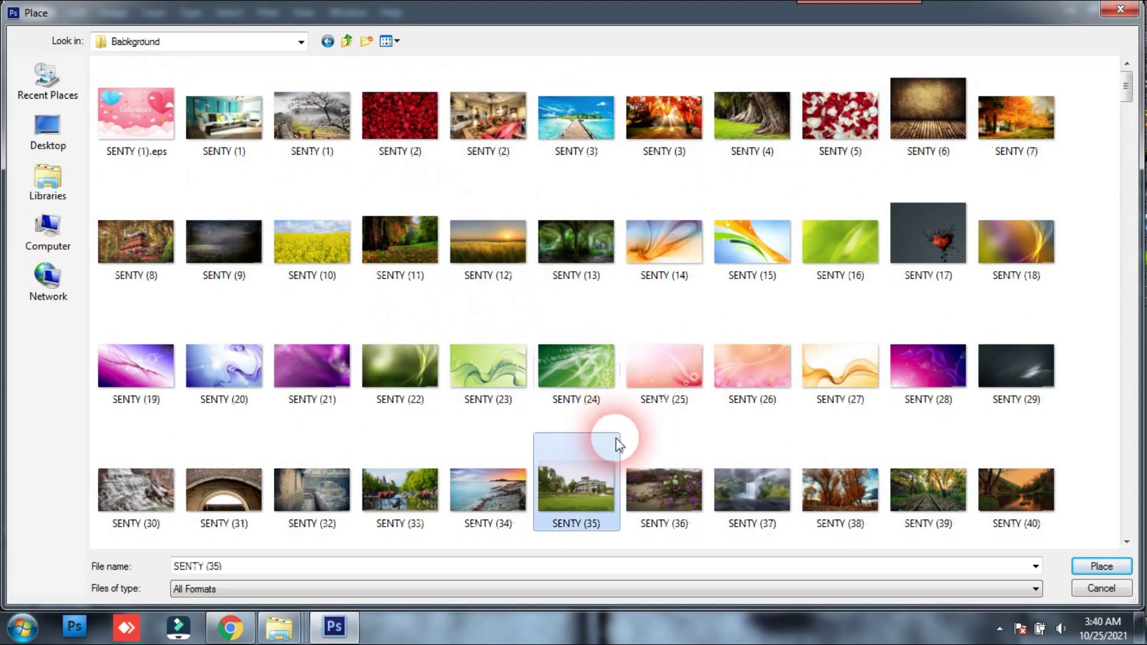
{"action": "scroll", "coordinate": [621, 445], "scroll_direction": "down", "scroll_amount": 3}
{"action": "scroll", "coordinate": [622, 445], "scroll_direction": "down", "scroll_amount": 15}
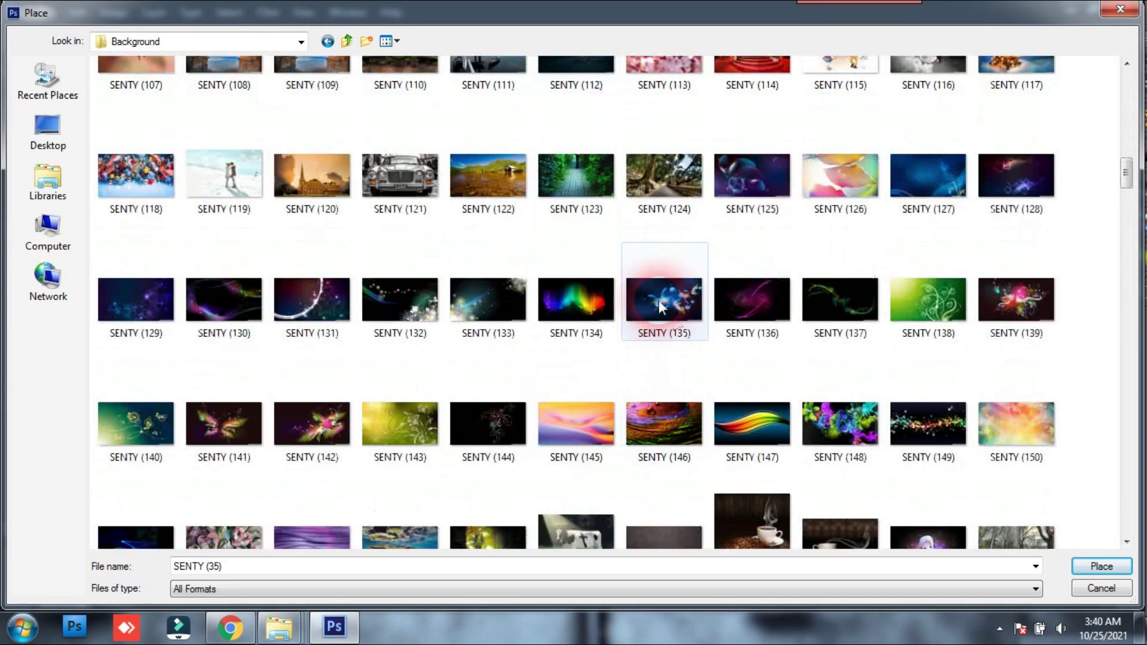
{"action": "double_click", "coordinate": [913, 410]}
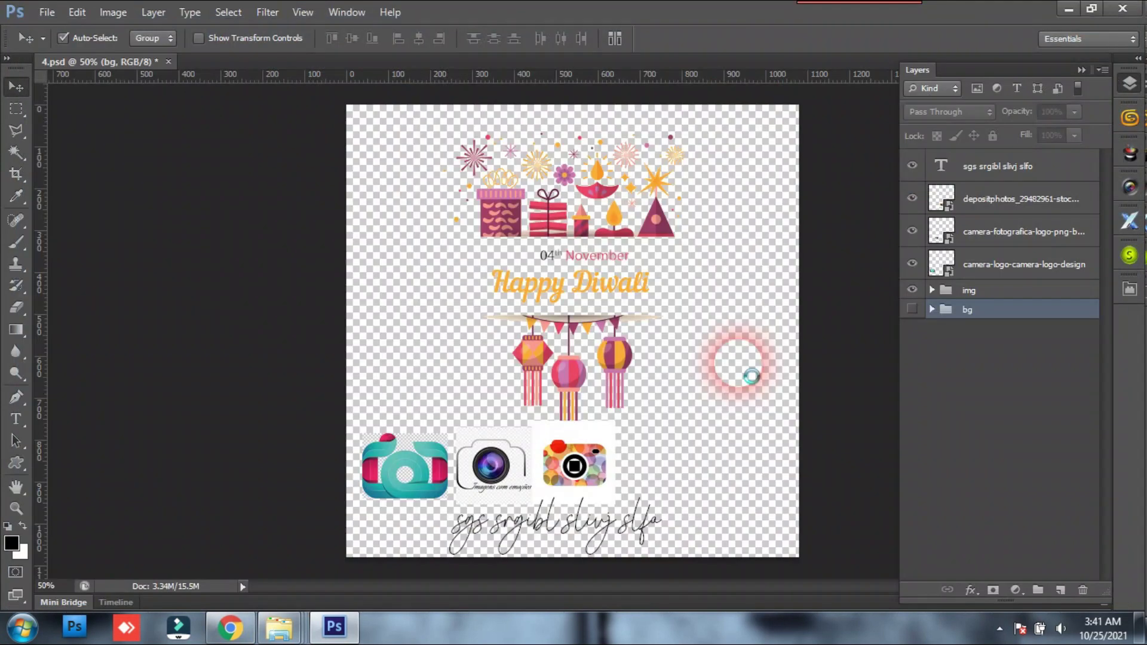
{"action": "left_click_drag", "start_coordinate": [807, 206], "coordinate": [1008, 88]}
{"action": "key", "text": "Return"}
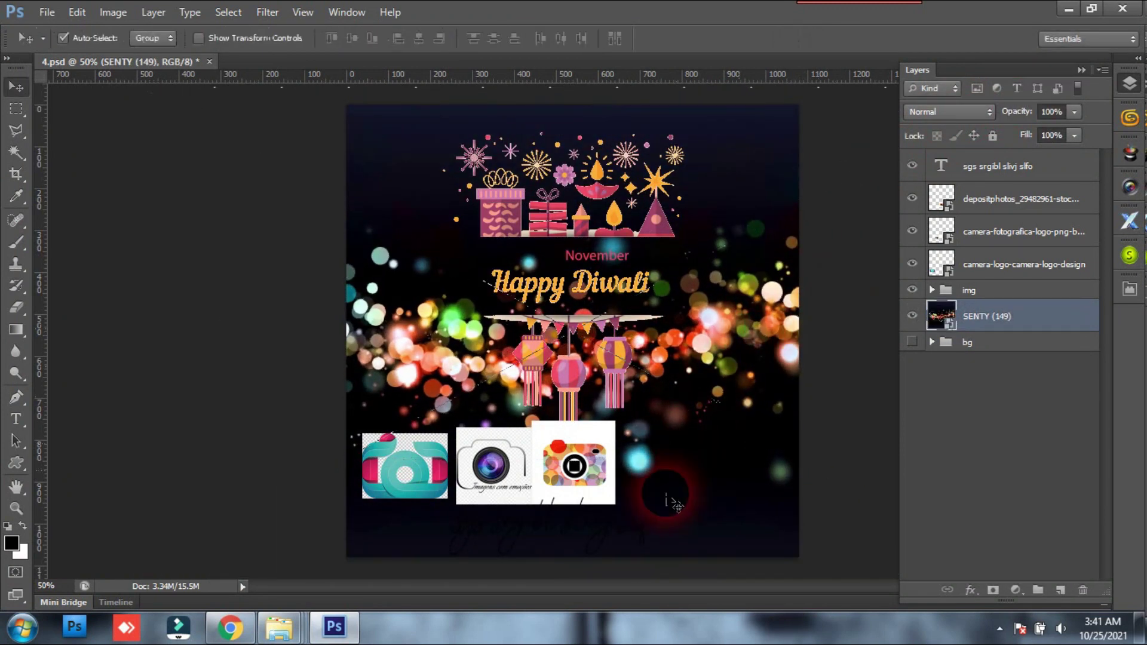
Step: Recolour the sample text below the logos white
{"action": "left_click", "coordinate": [651, 531]}
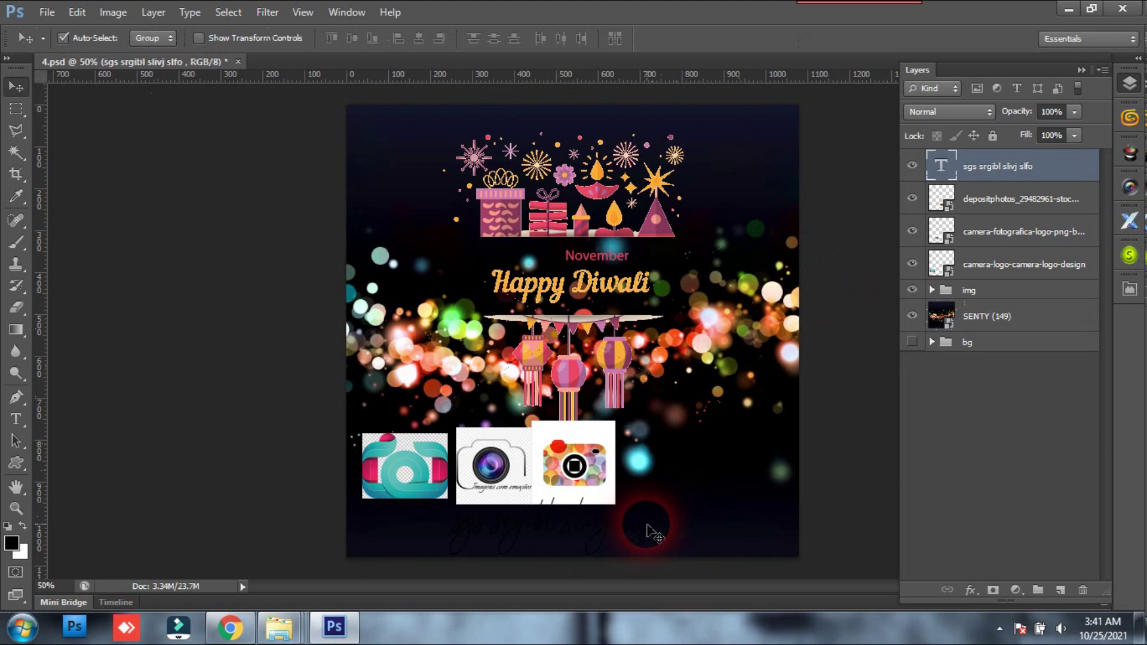
{"action": "key", "text": "ctrl+BackSpace"}
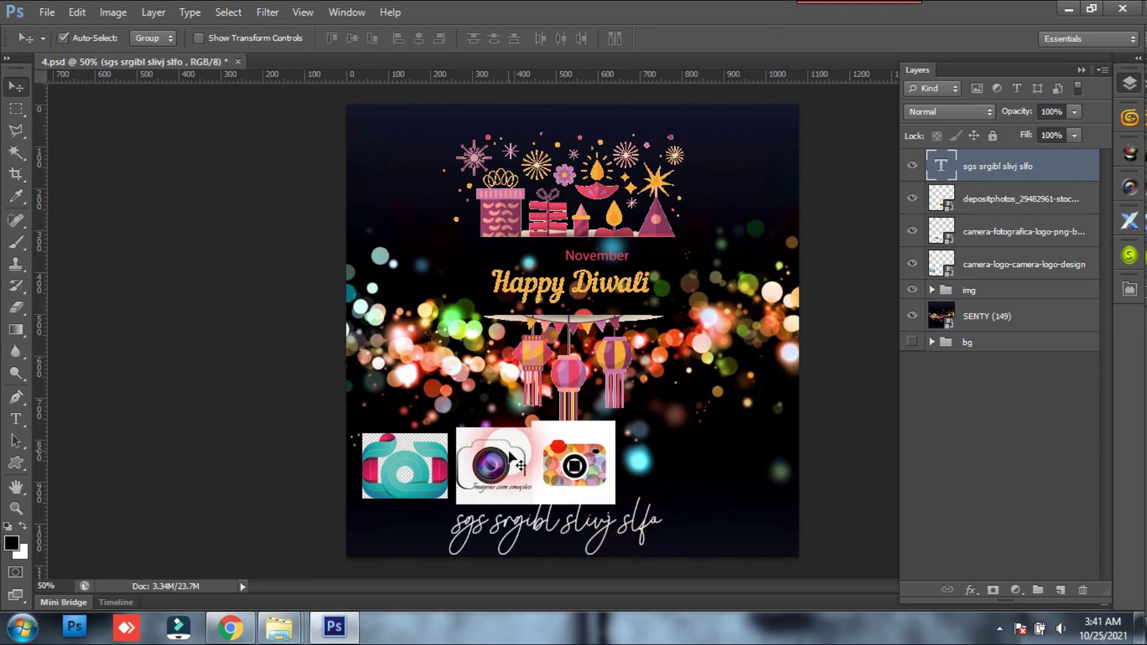
Step: Show the bg group again and fade the SENTY (149) layer to 36% opacity before hiding it
{"action": "right_click", "coordinate": [722, 358]}
{"action": "left_click", "coordinate": [754, 371]}
{"action": "left_click", "coordinate": [1034, 332]}
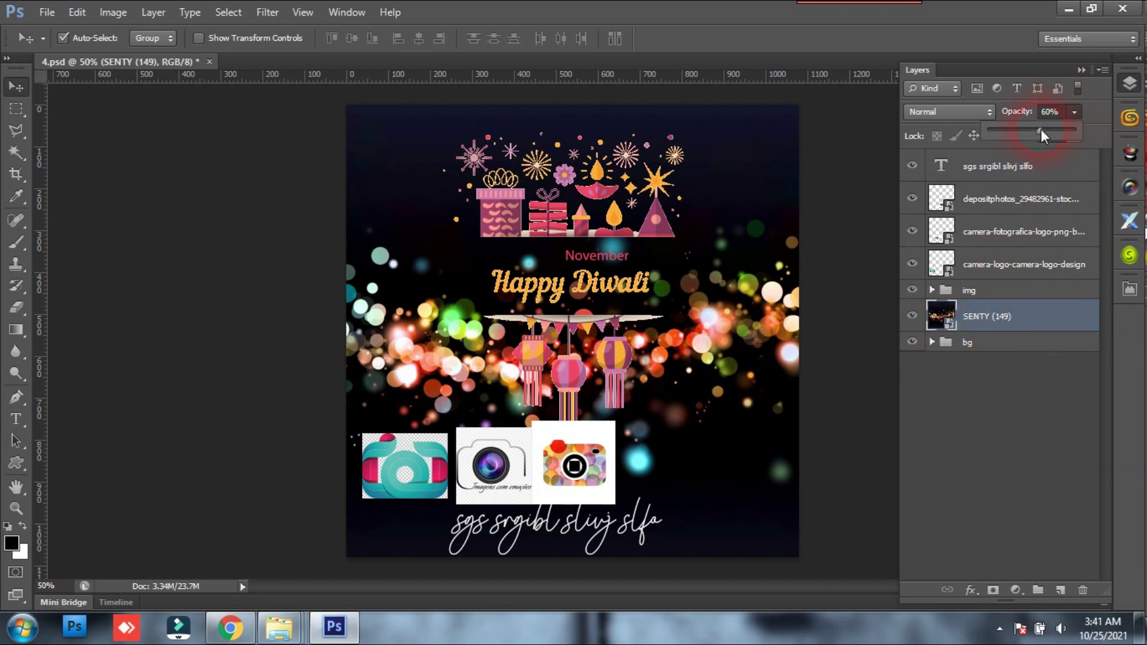
{"action": "left_click_drag", "start_coordinate": [1041, 130], "coordinate": [1029, 132]}
{"action": "left_click", "coordinate": [912, 317]}
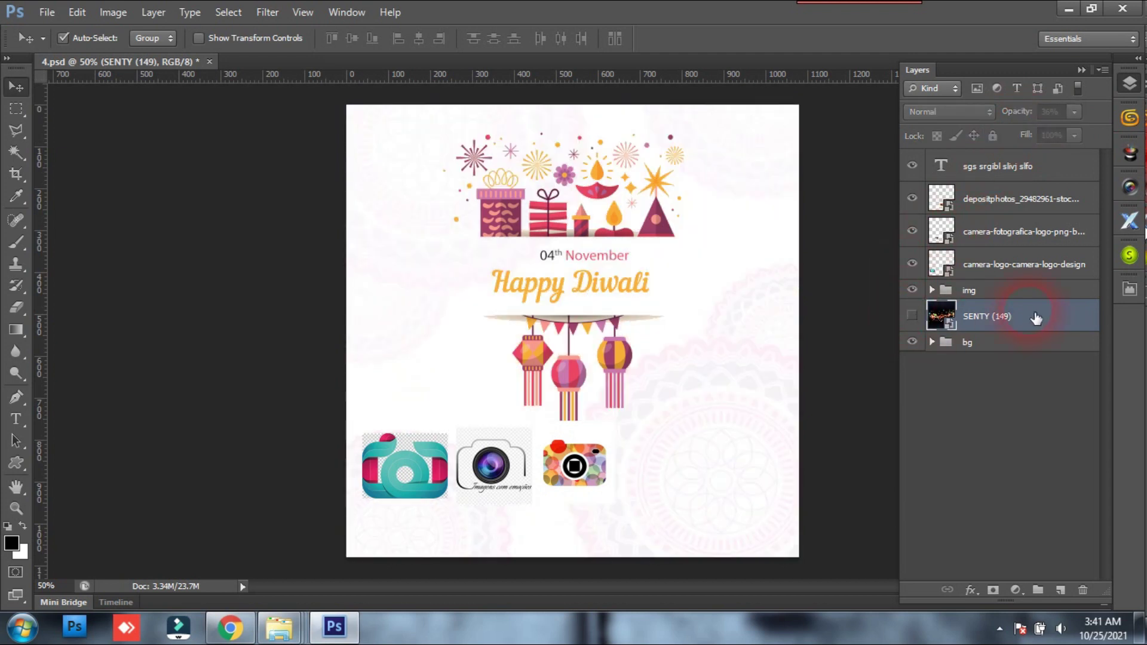
Step: Close 4.psd without saving the changes and switch back to the banner folder in Windows Explorer
{"action": "left_click", "coordinate": [209, 63]}
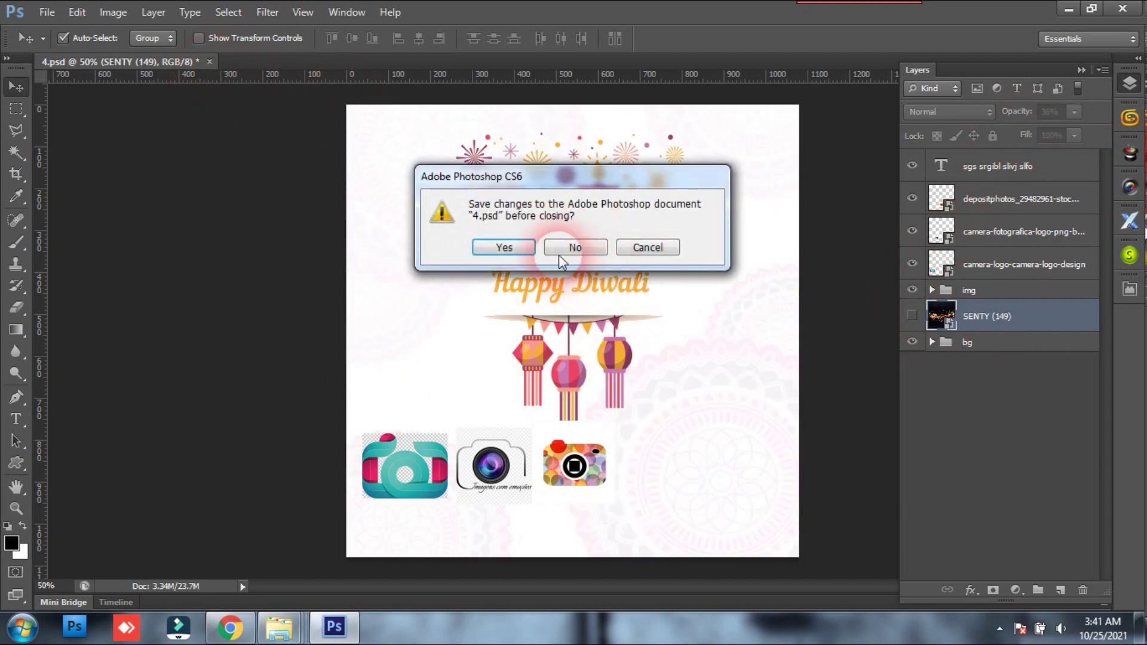
{"action": "left_click", "coordinate": [610, 246]}
{"action": "left_click", "coordinate": [1085, 9]}
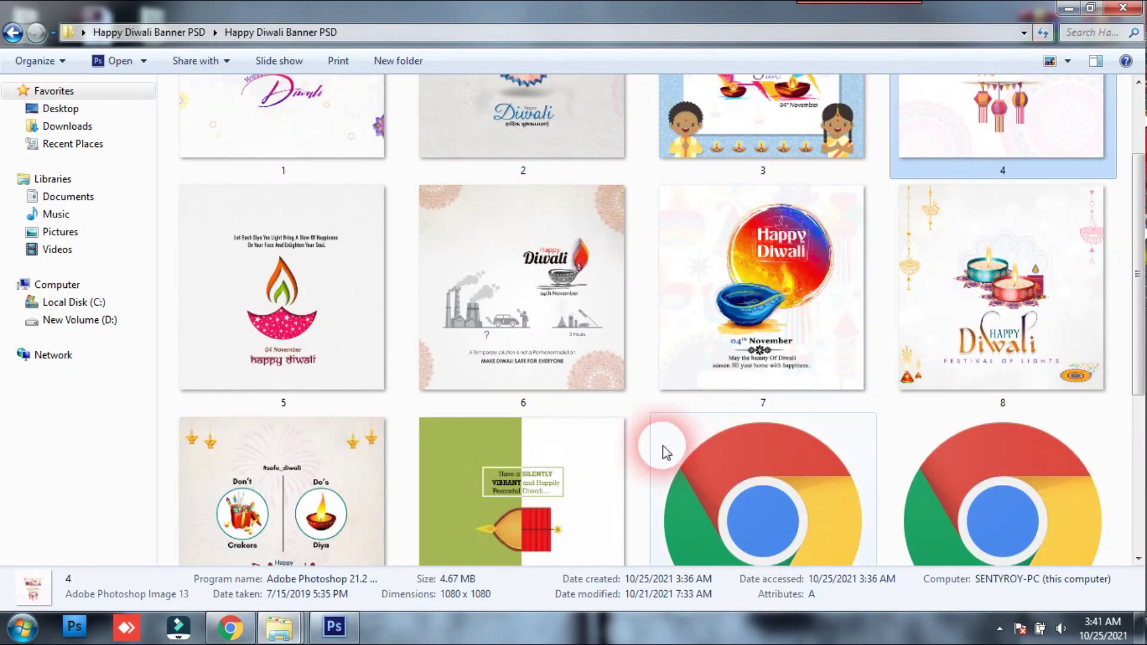
Step: Look over banner file 7 and go back to the outer Happy Diwali Banner PSD folder
{"action": "left_click", "coordinate": [770, 335]}
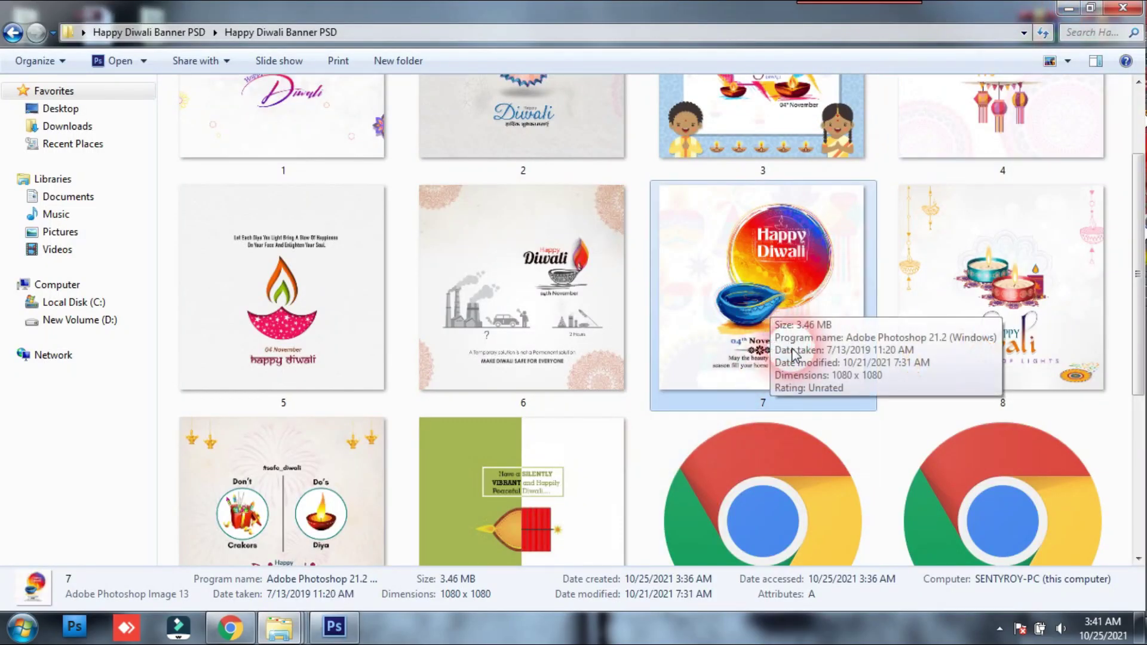
{"action": "scroll", "coordinate": [604, 334], "scroll_direction": "up", "scroll_amount": 2}
{"action": "key", "text": "BackSpace"}
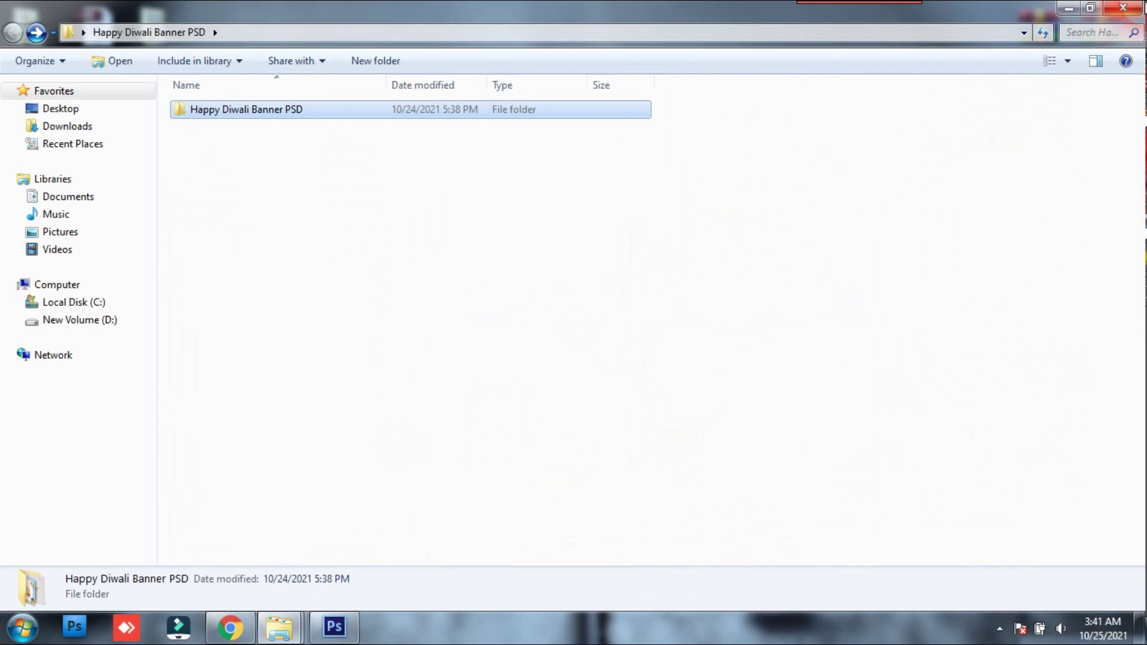
Step: Return to the desktop and point out the banner archives and the extracted Happy Diwali Banner PSD folder
{"action": "key", "text": "super+d"}
{"action": "left_click", "coordinate": [720, 110]}
{"action": "left_click", "coordinate": [790, 216]}
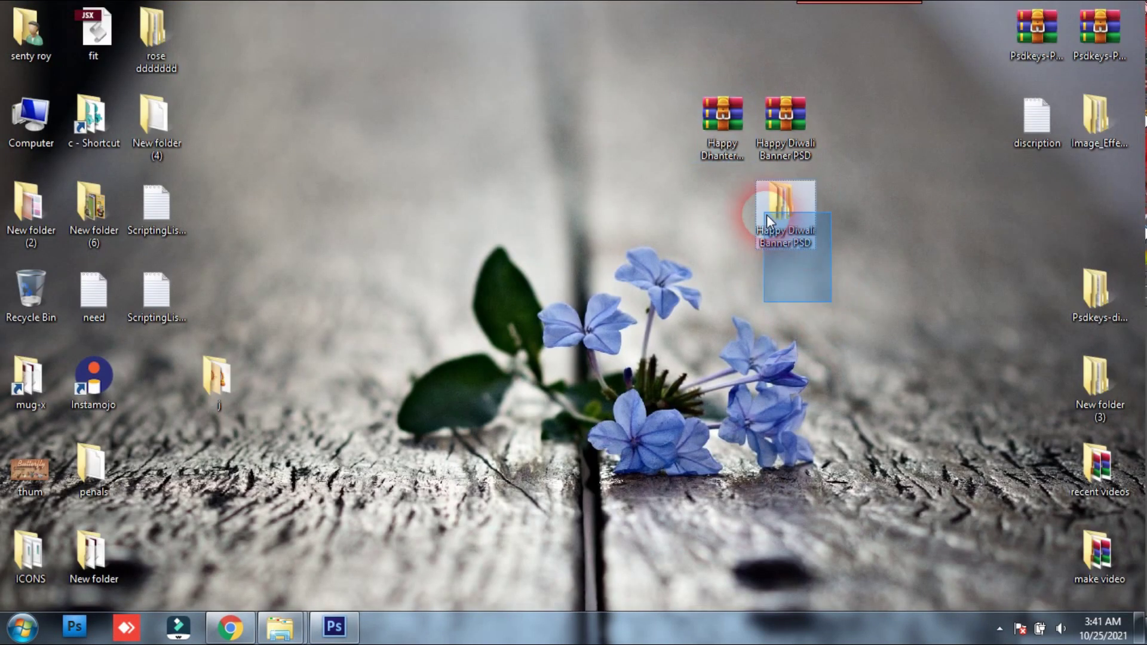